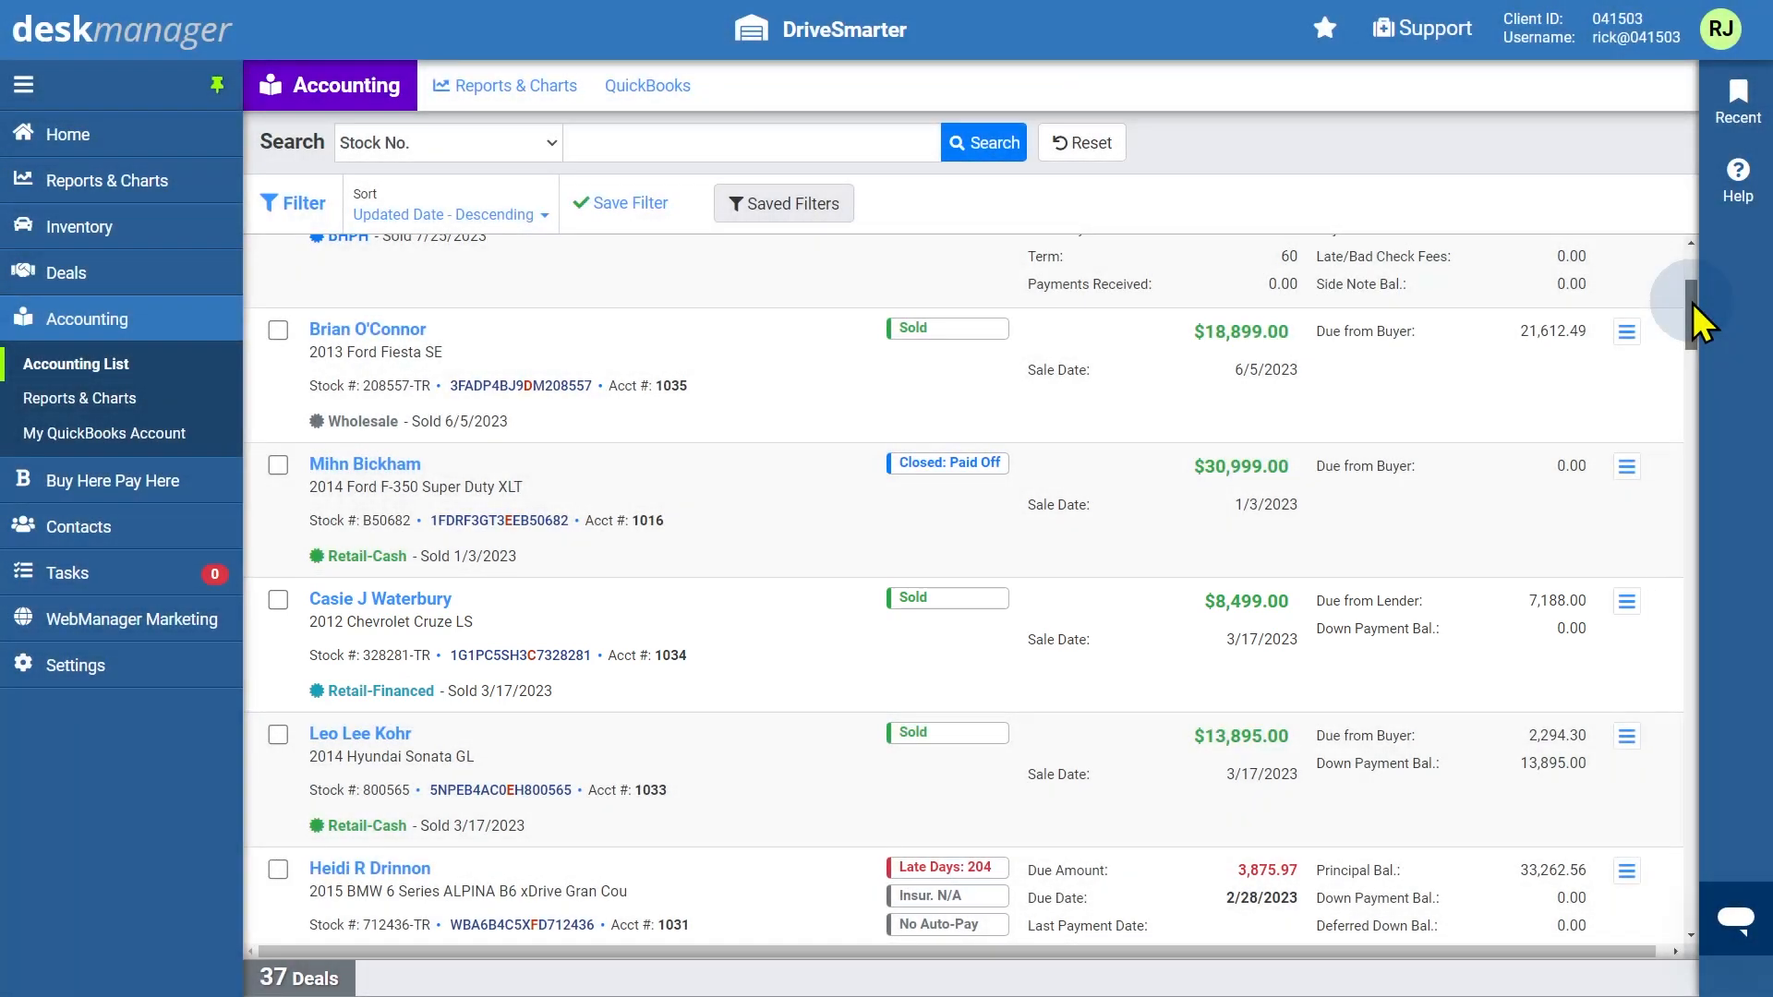
# Open the 2019 MINI Hardtop 2 Door BHPH deal from the accounting list
pyautogui.moveTo(1693, 303); pyautogui.dragTo(1699, 268)
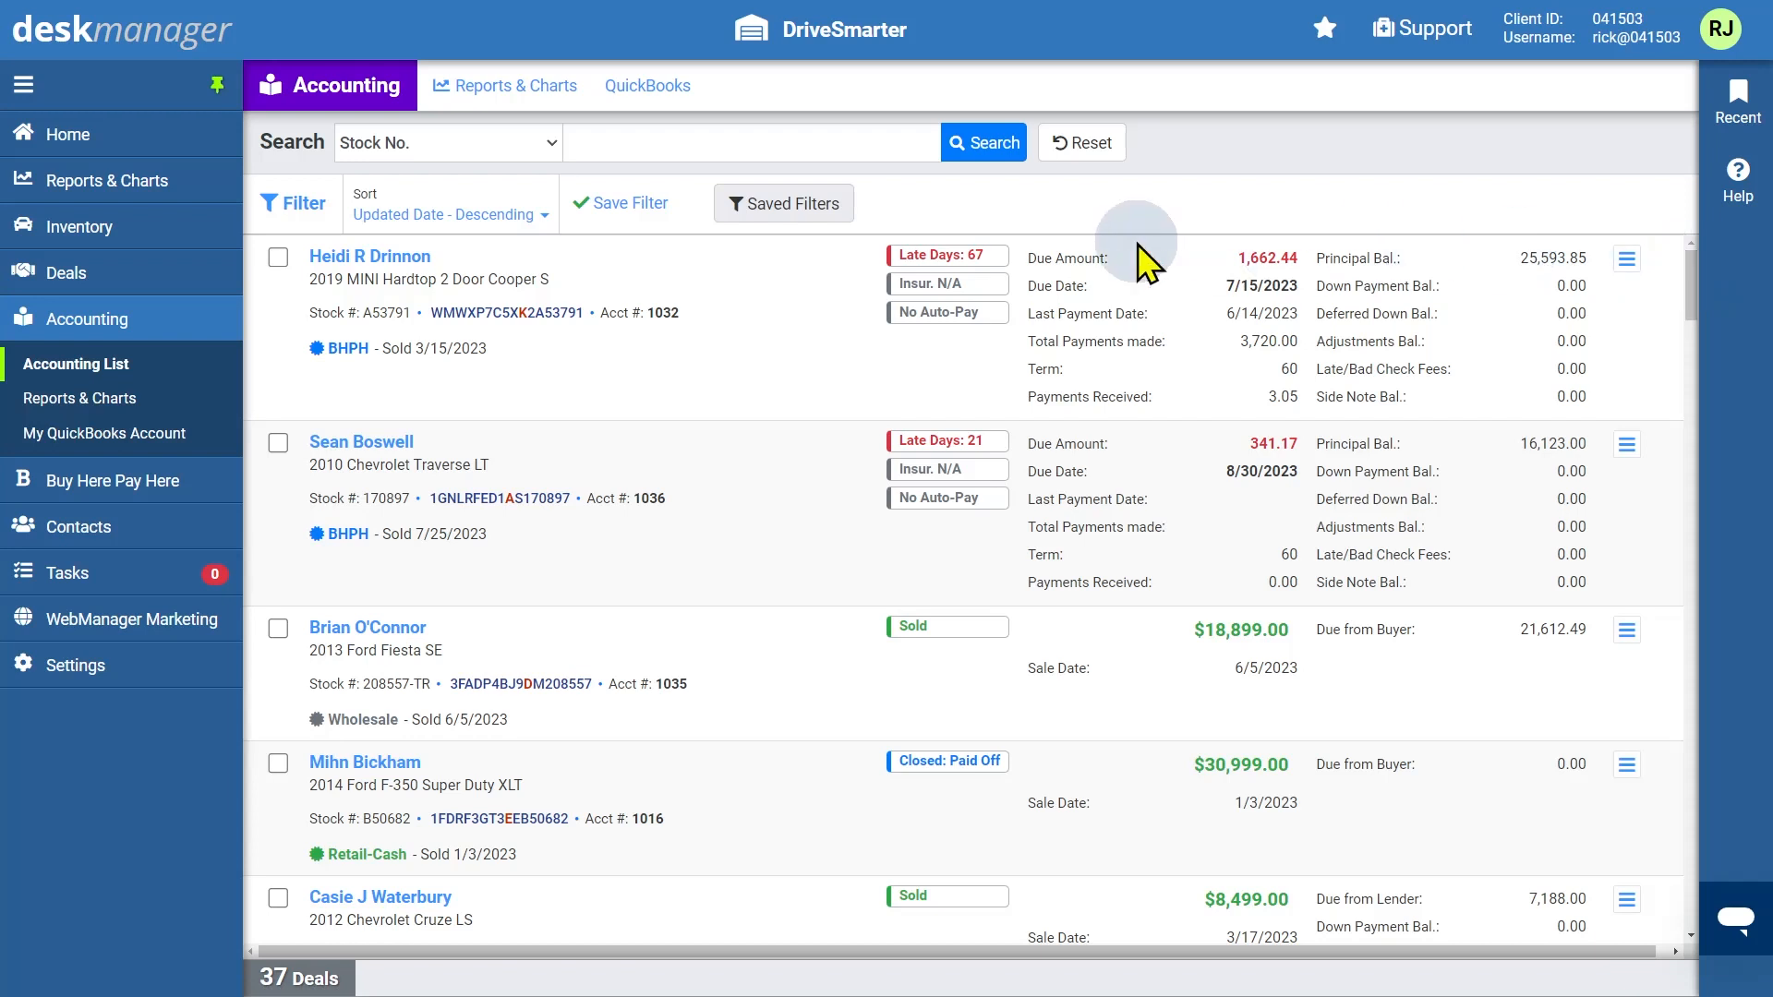
pyautogui.click(390, 263)
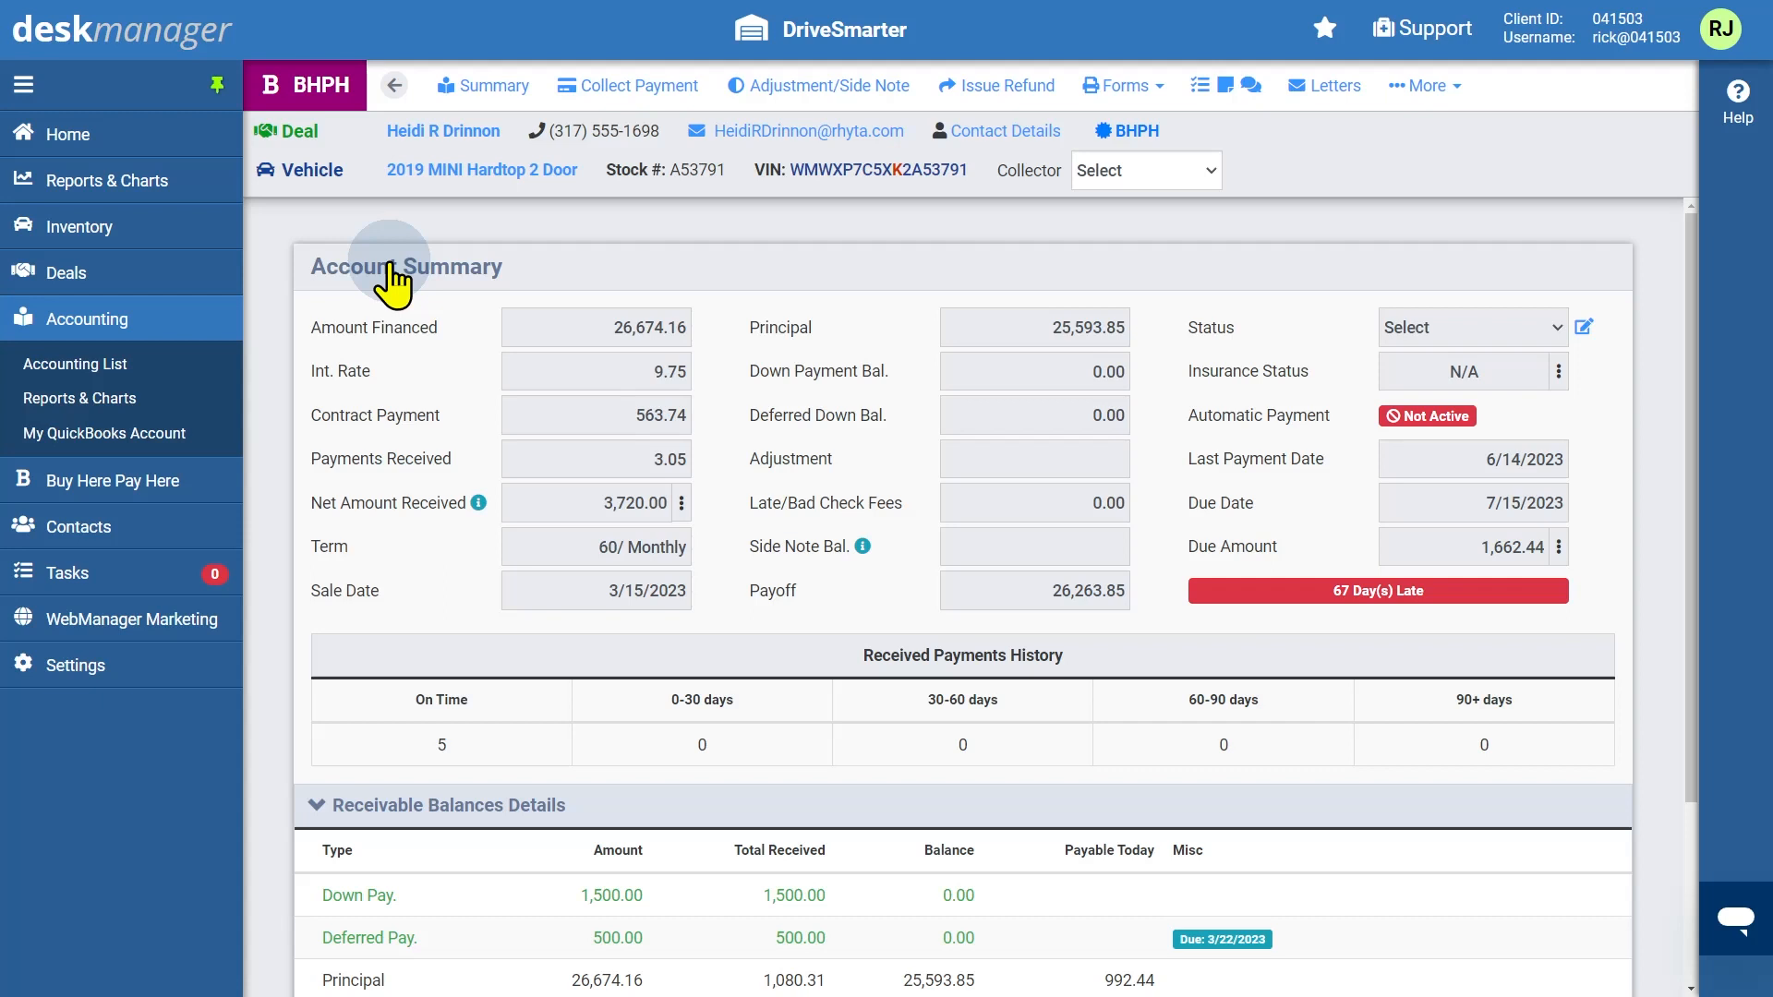
# Open Collect Payment, copy the due amount into the payment, and change the amount to 500.00
pyautogui.click(627, 88)
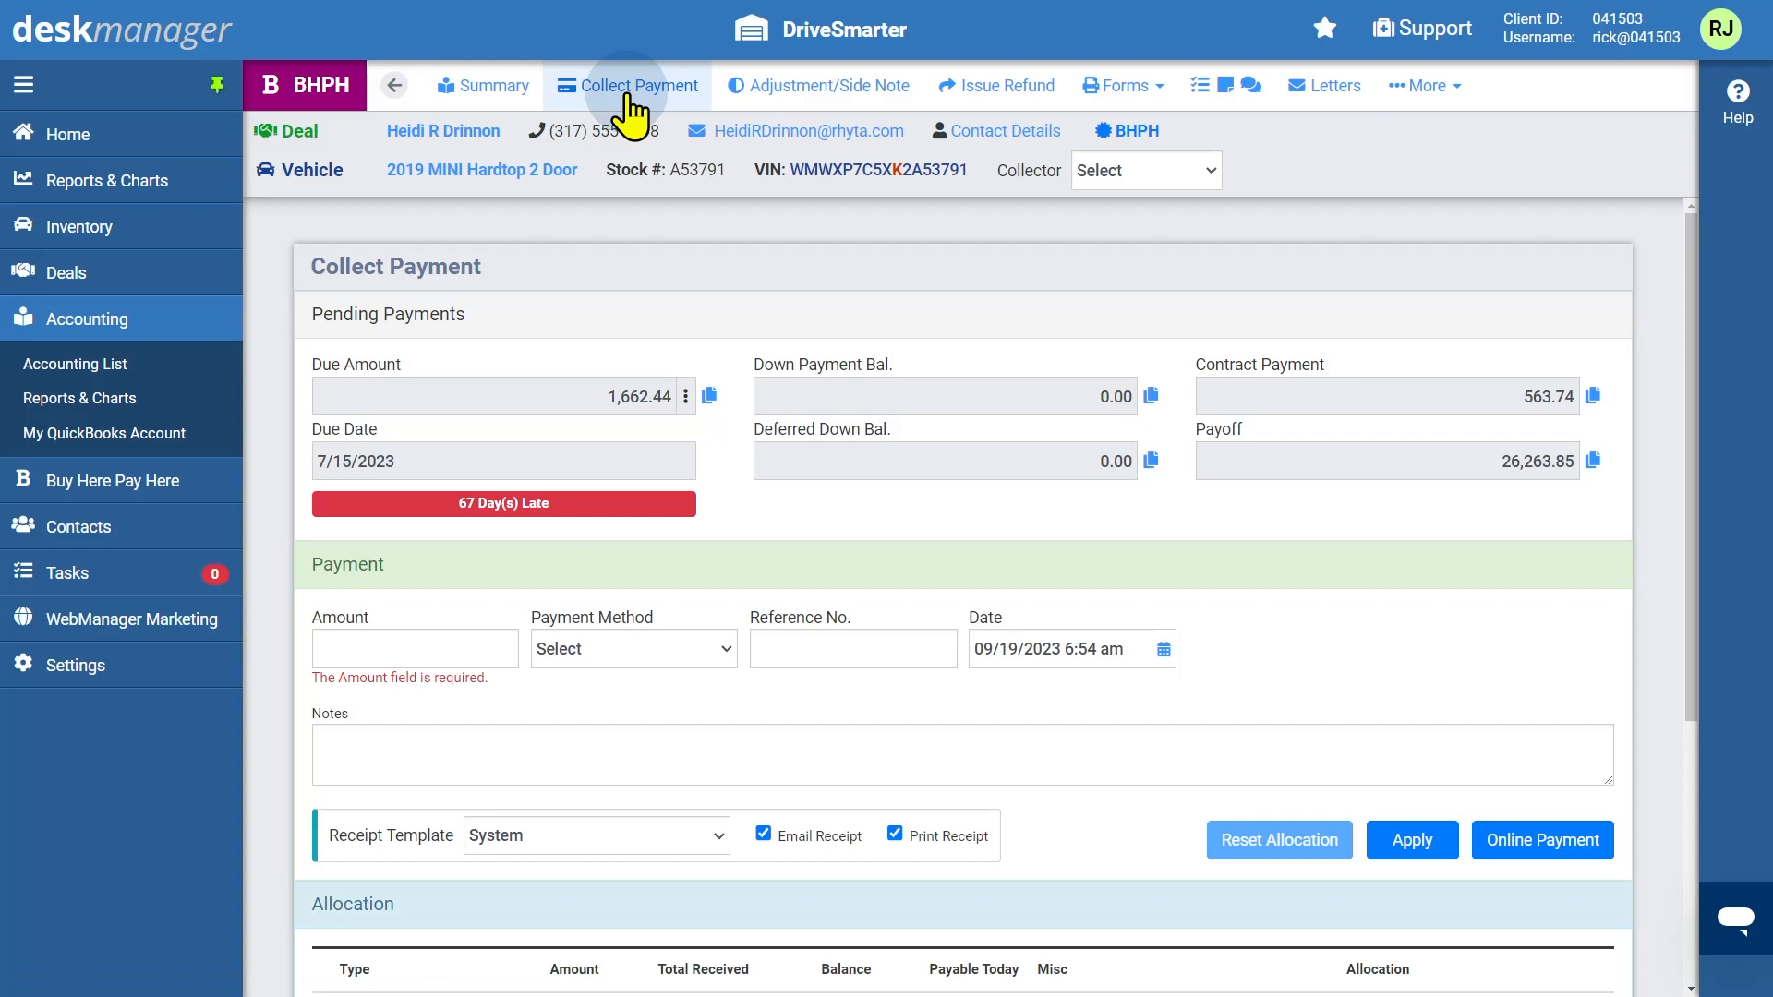
pyautogui.click(708, 397)
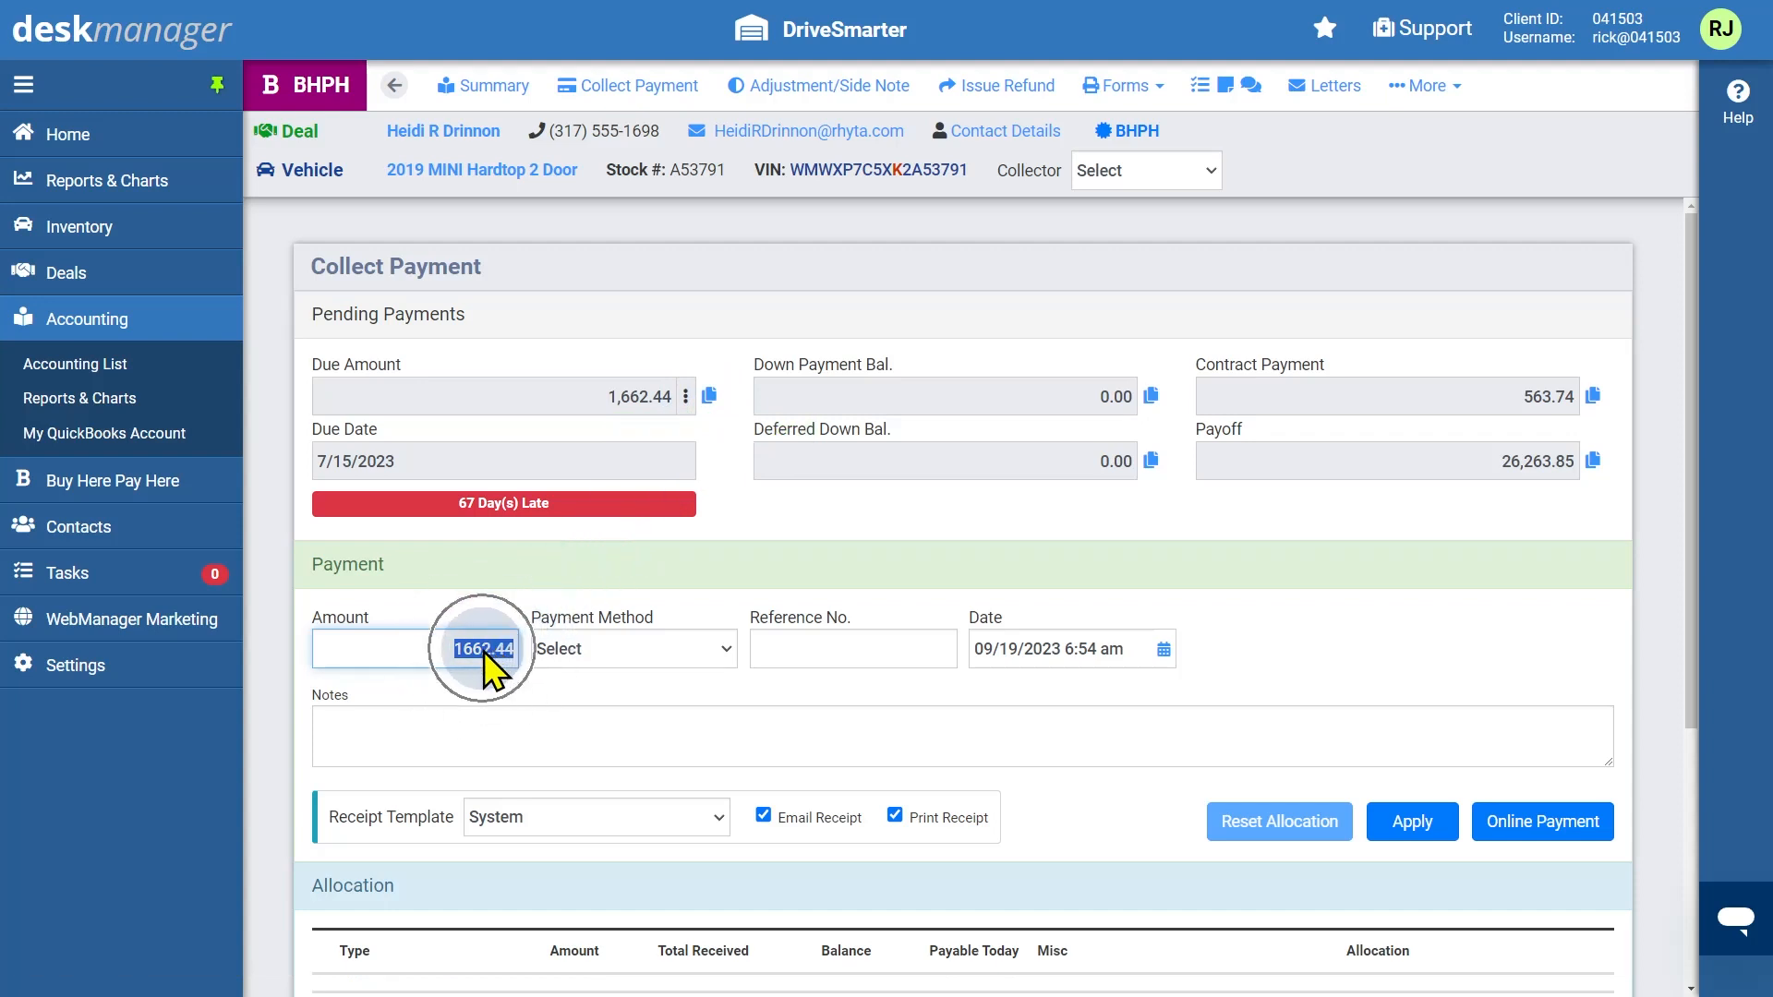
pyautogui.press('BackSpace')
pyautogui.write('500')
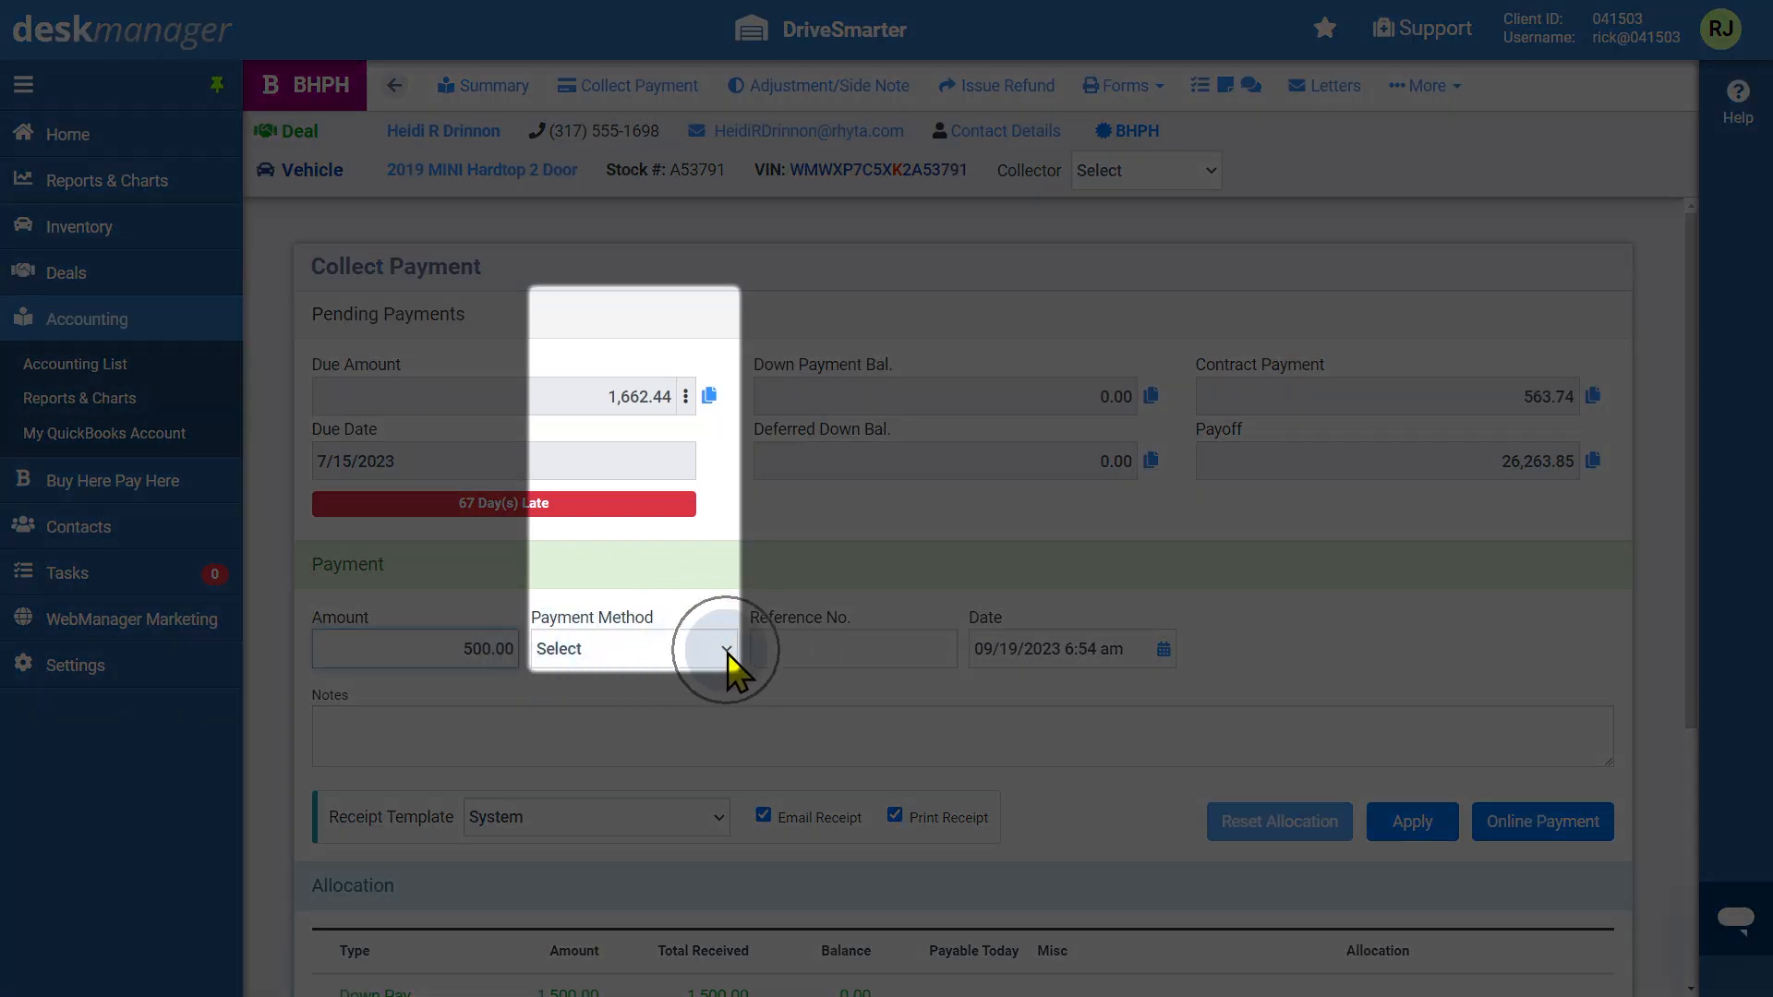
# Set the payment method to Discover and enter reference number 12345
pyautogui.click(728, 654)
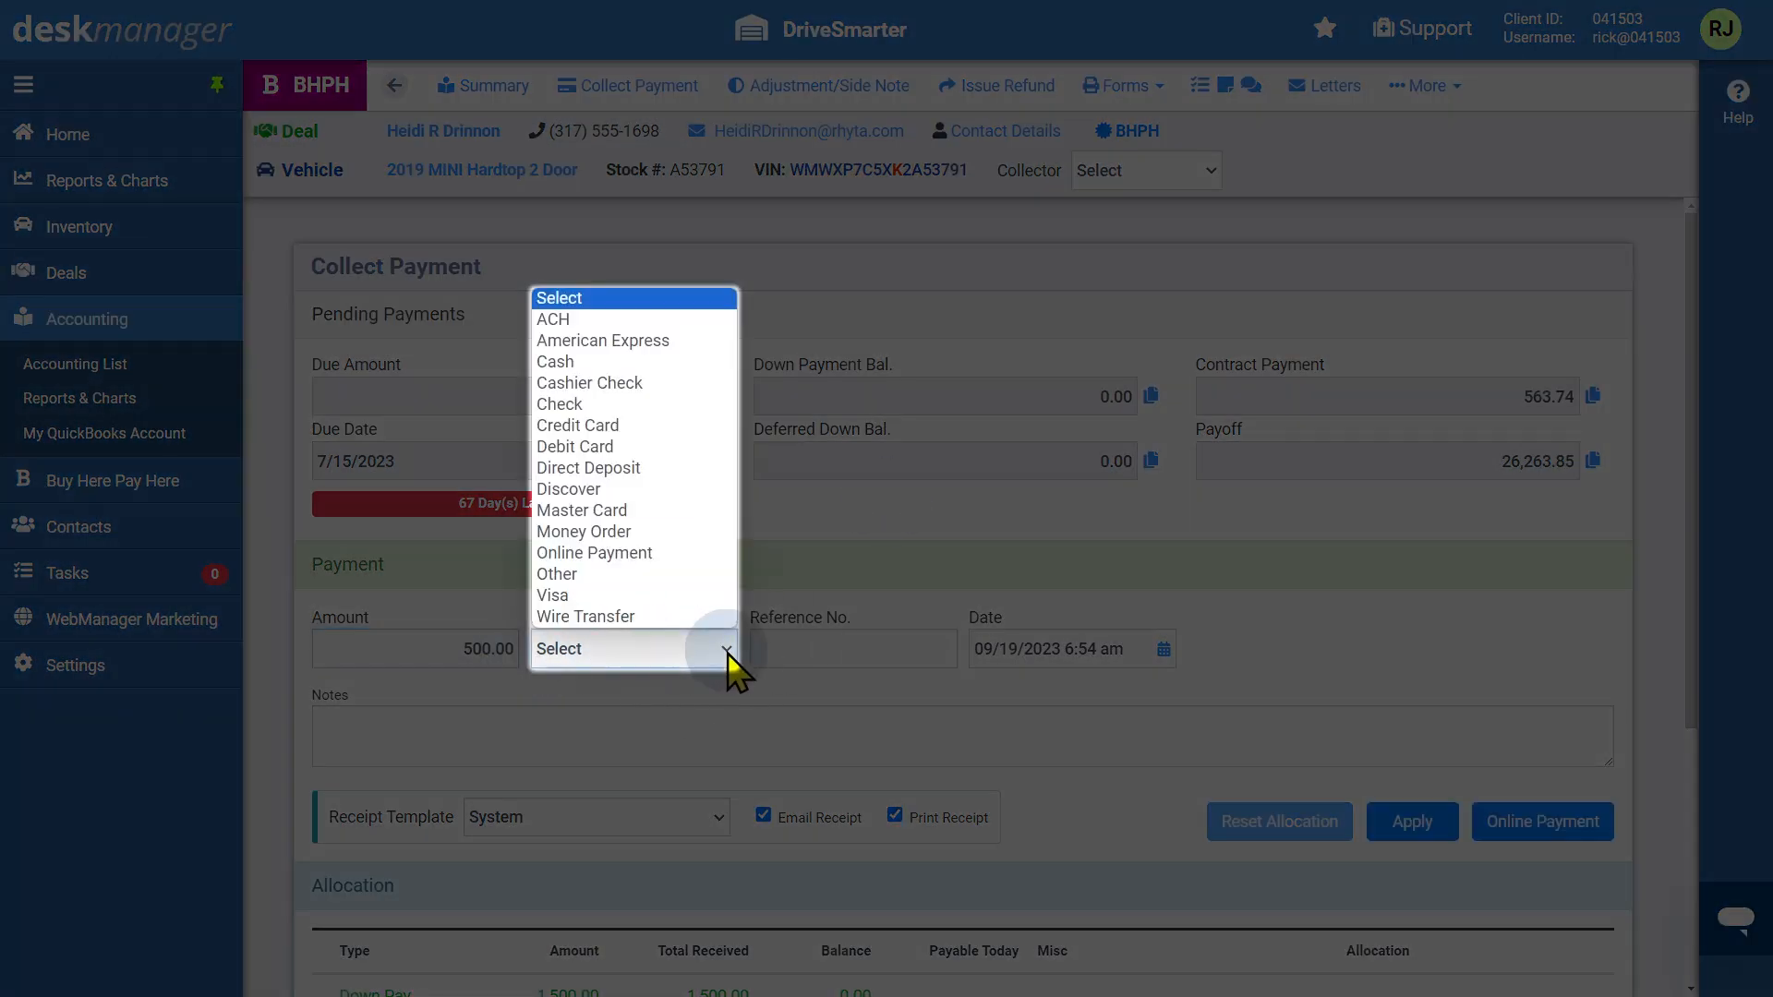
pyautogui.click(707, 501)
pyautogui.click(866, 648)
pyautogui.write('12345')
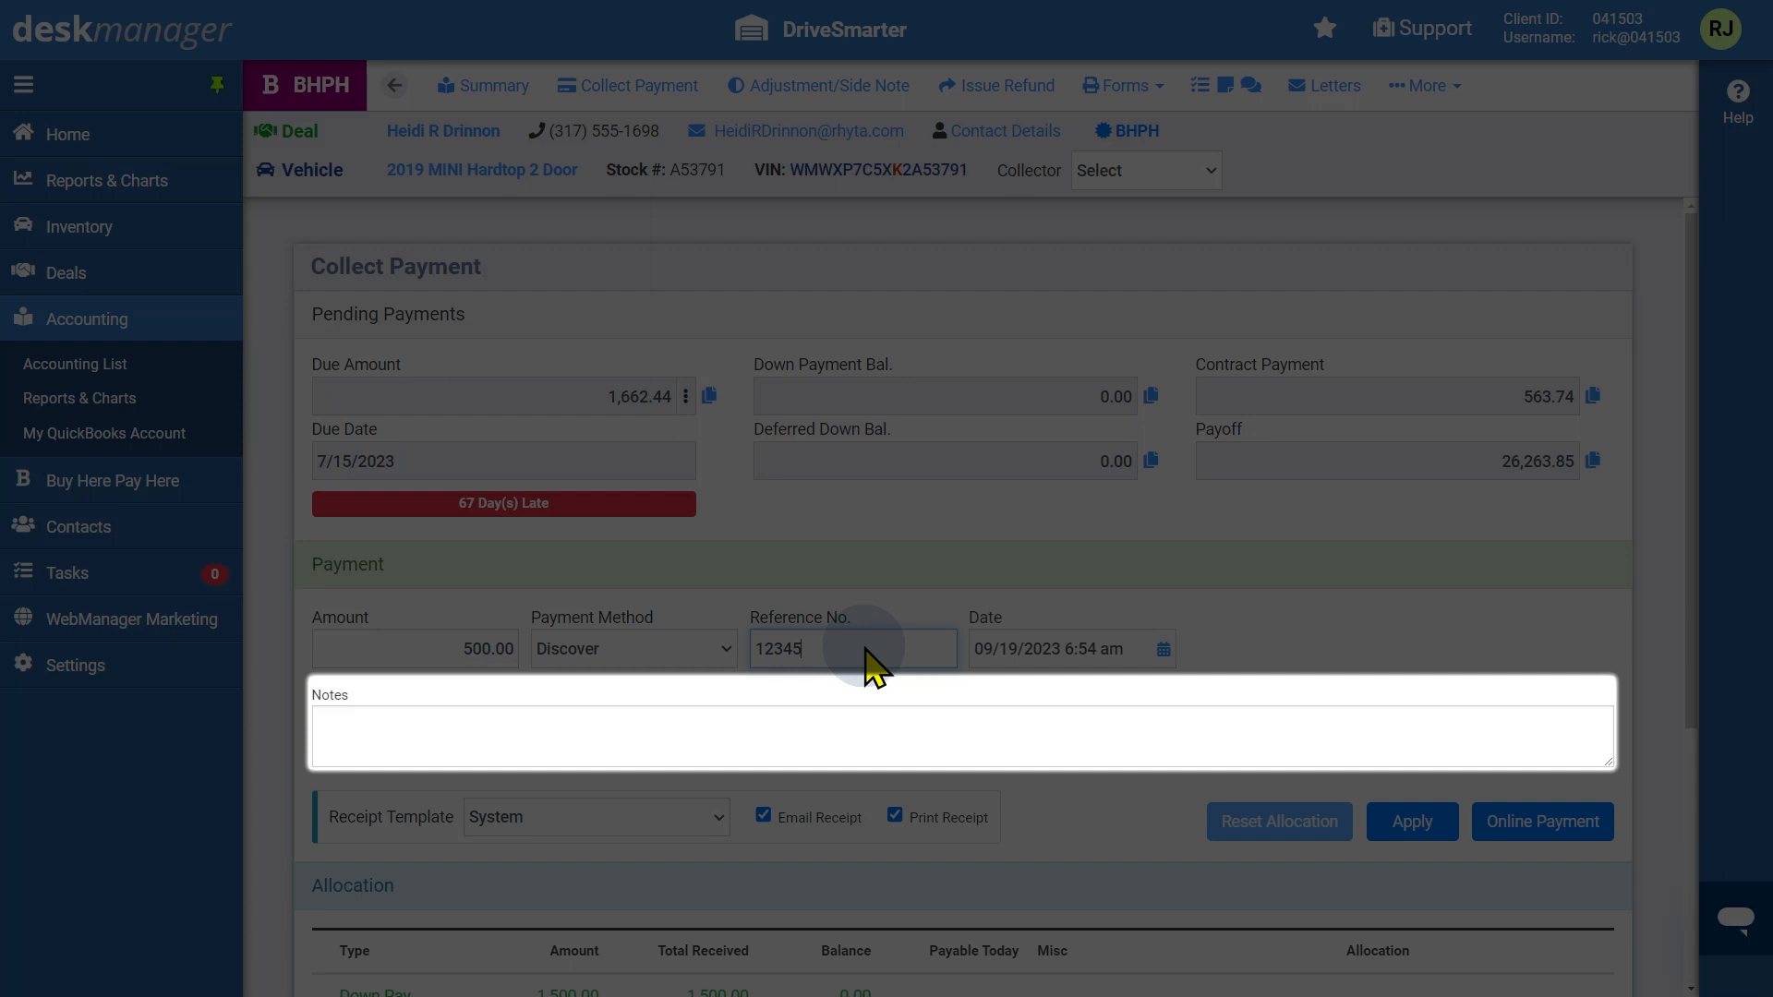
# Allocate 100.00 to the principal, then reset the allocation
pyautogui.scroll(-1, 864, 662)
pyautogui.scroll(-3, 864, 662)
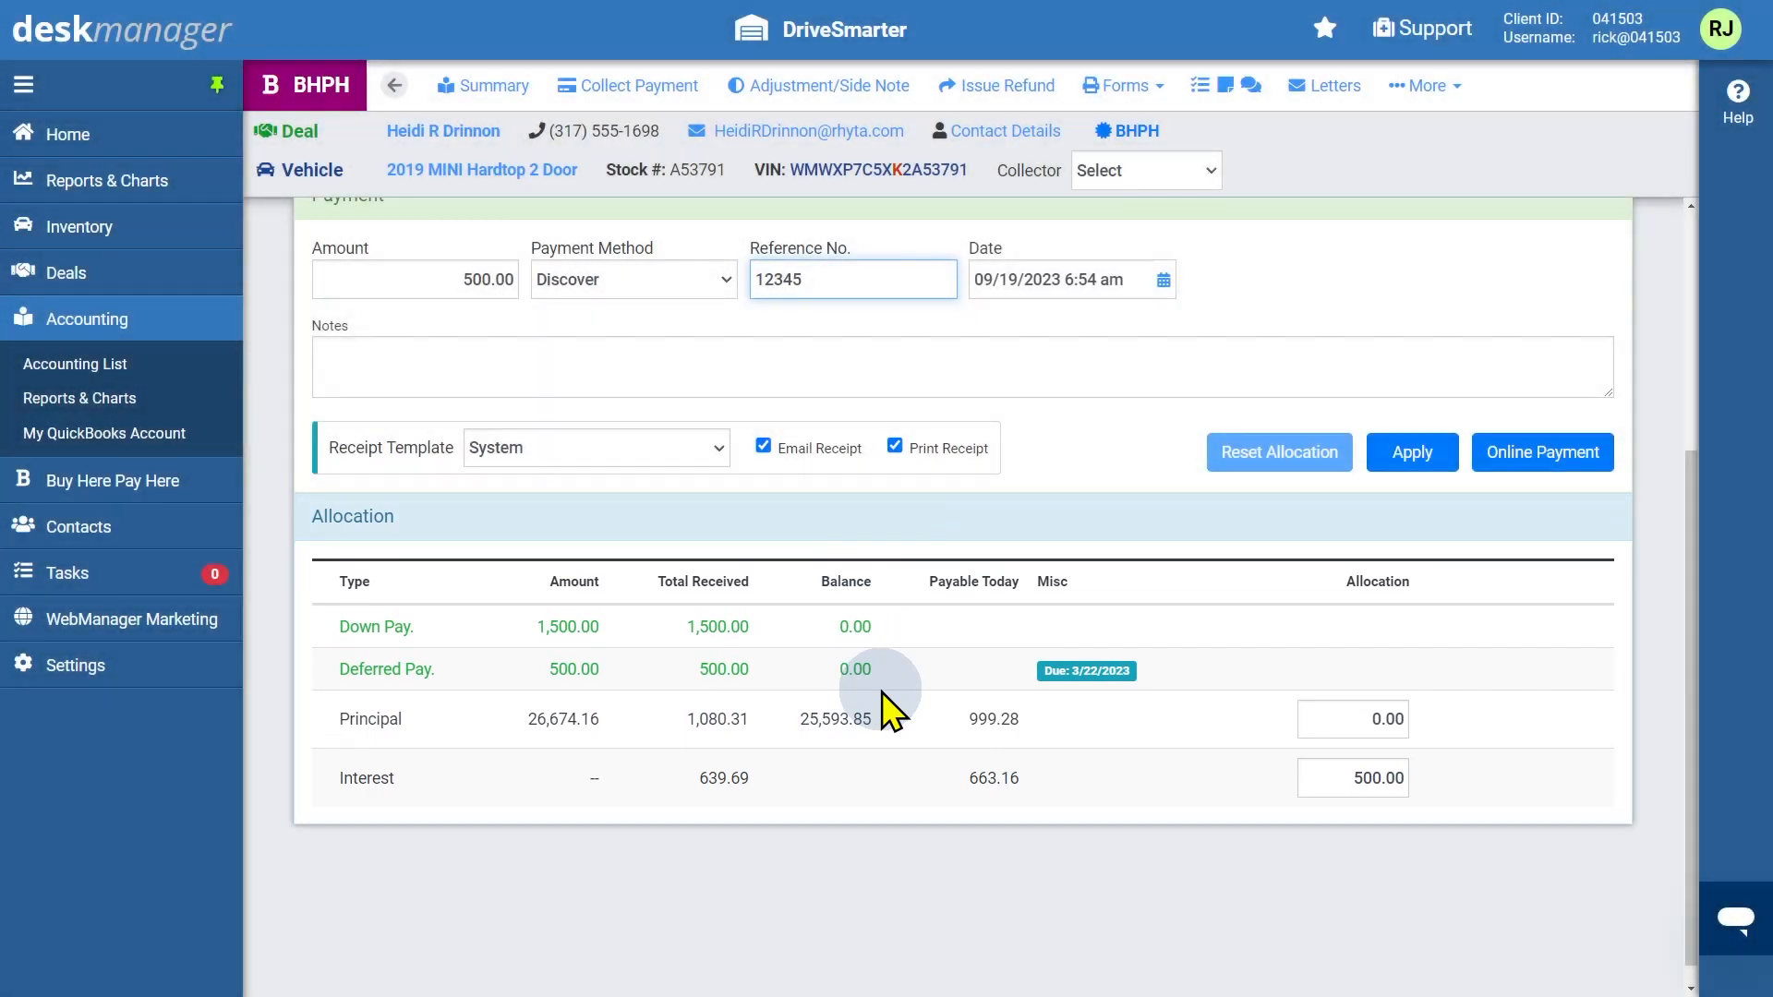
pyautogui.click(1323, 728)
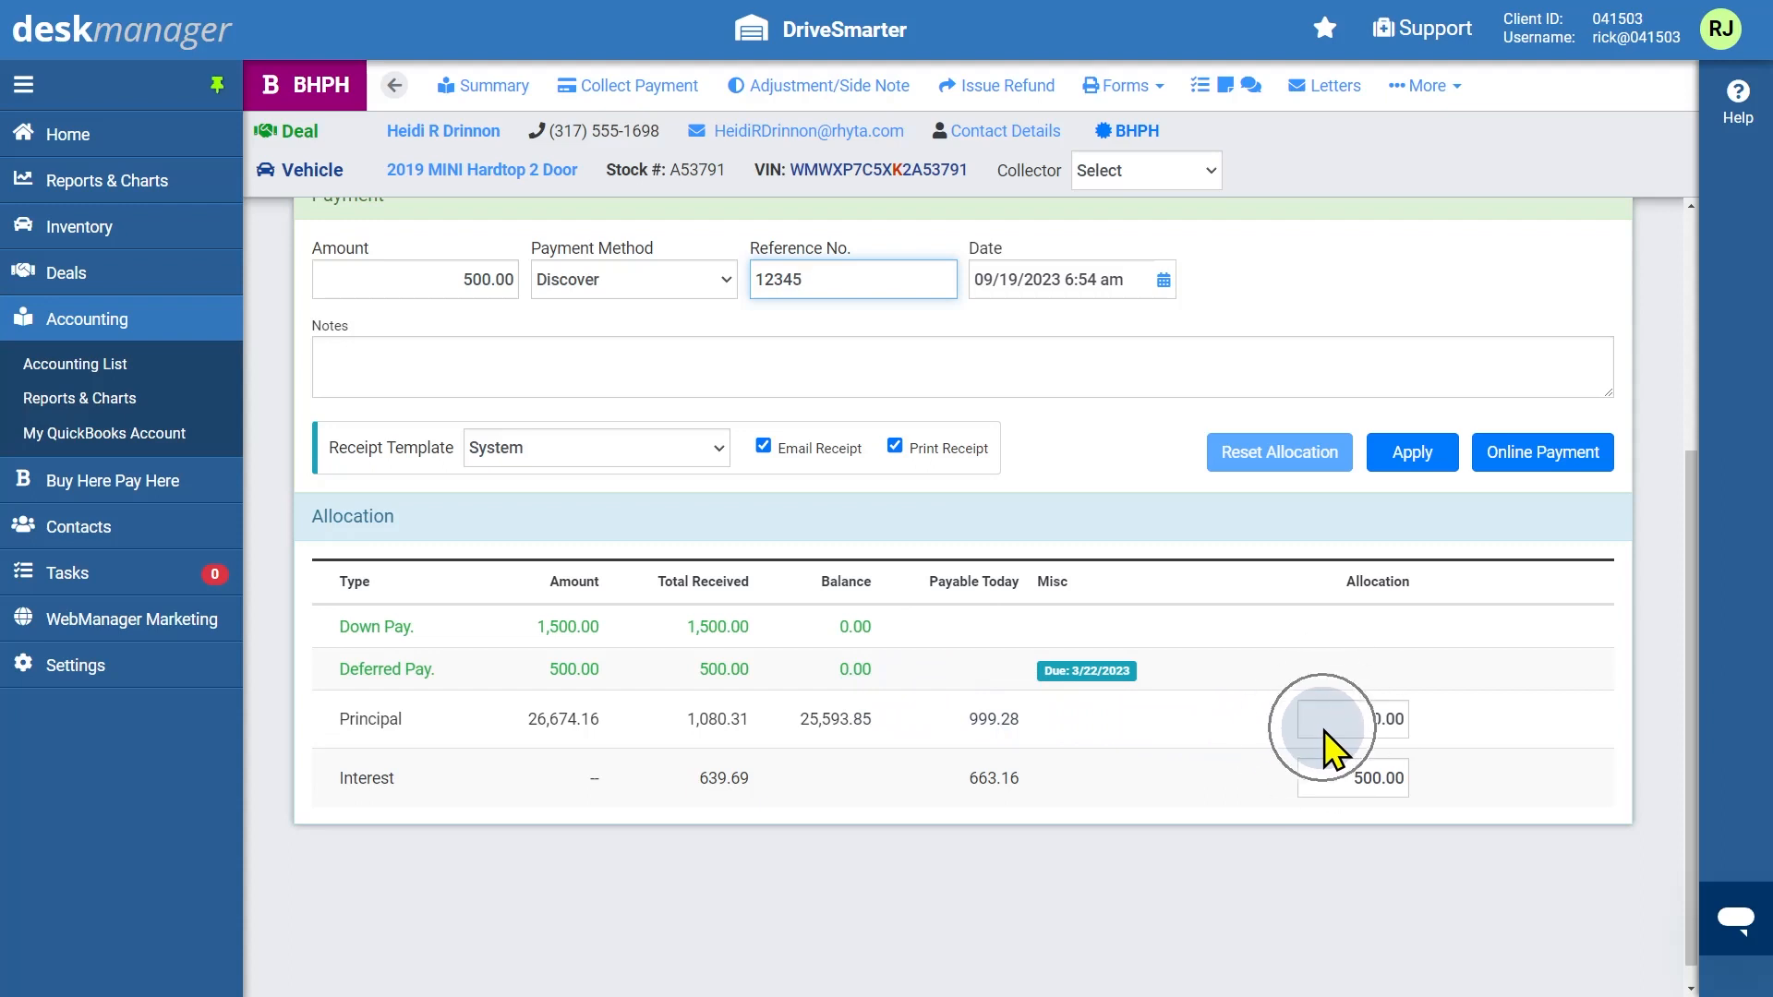
pyautogui.write('100.00')
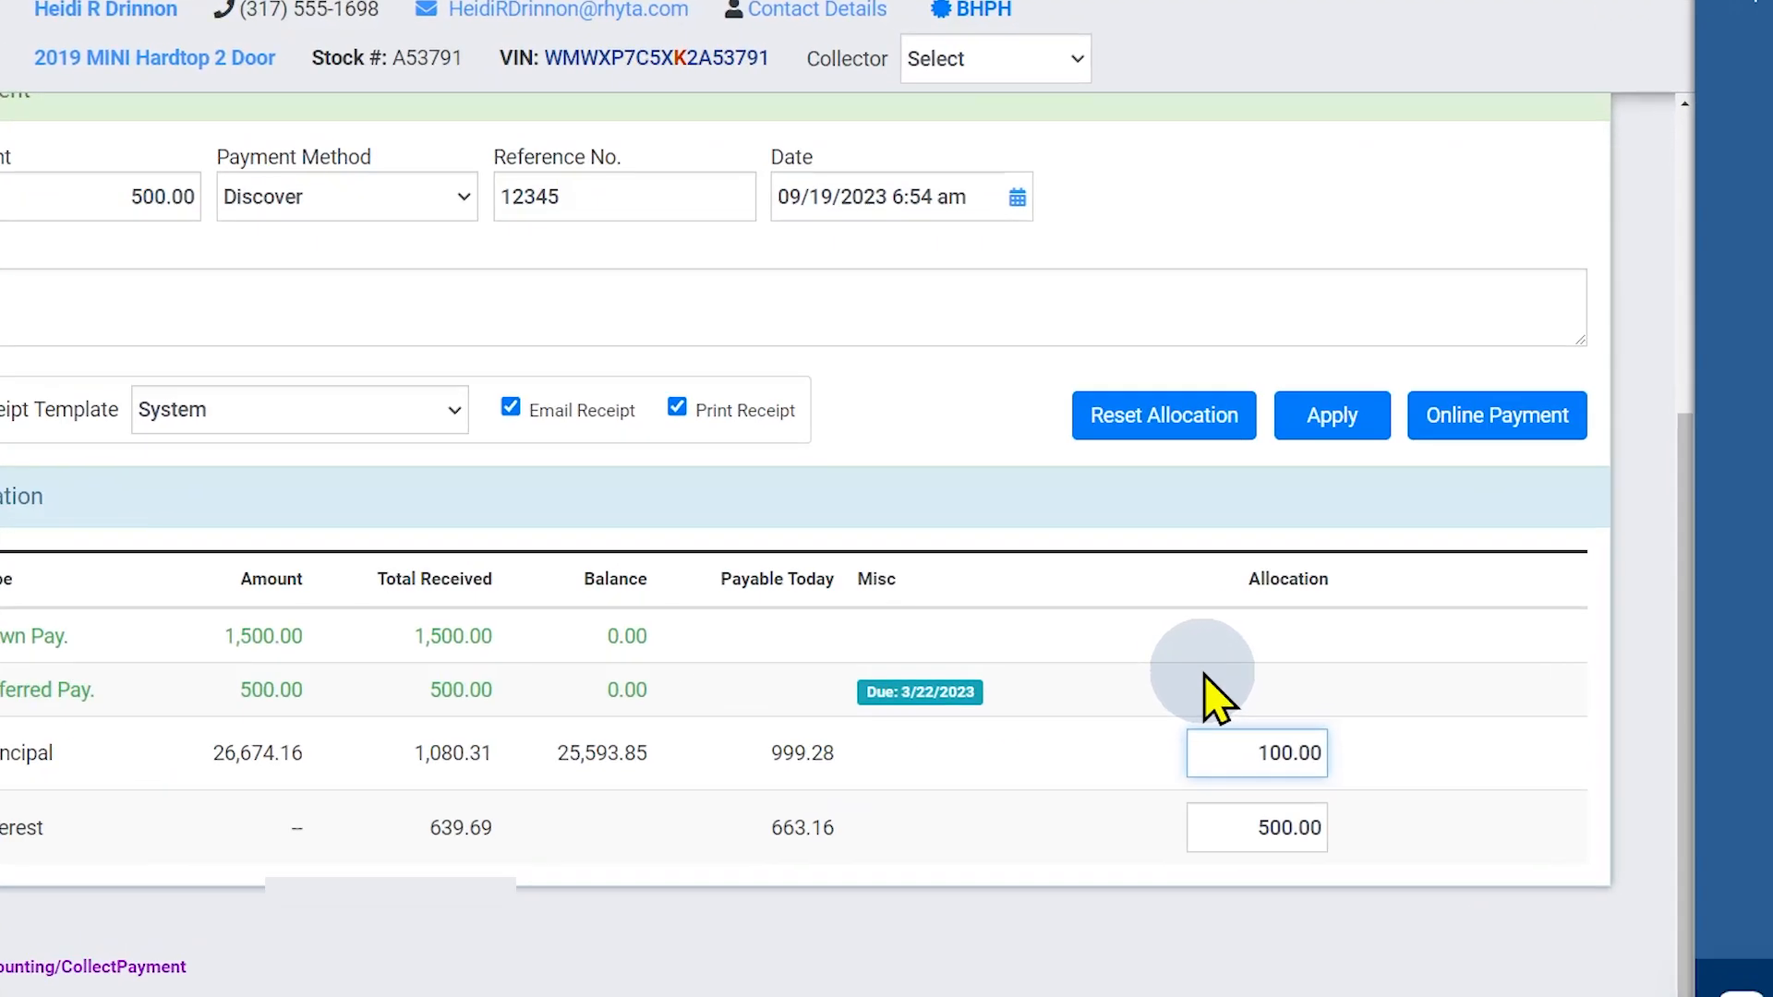
pyautogui.click(1045, 393)
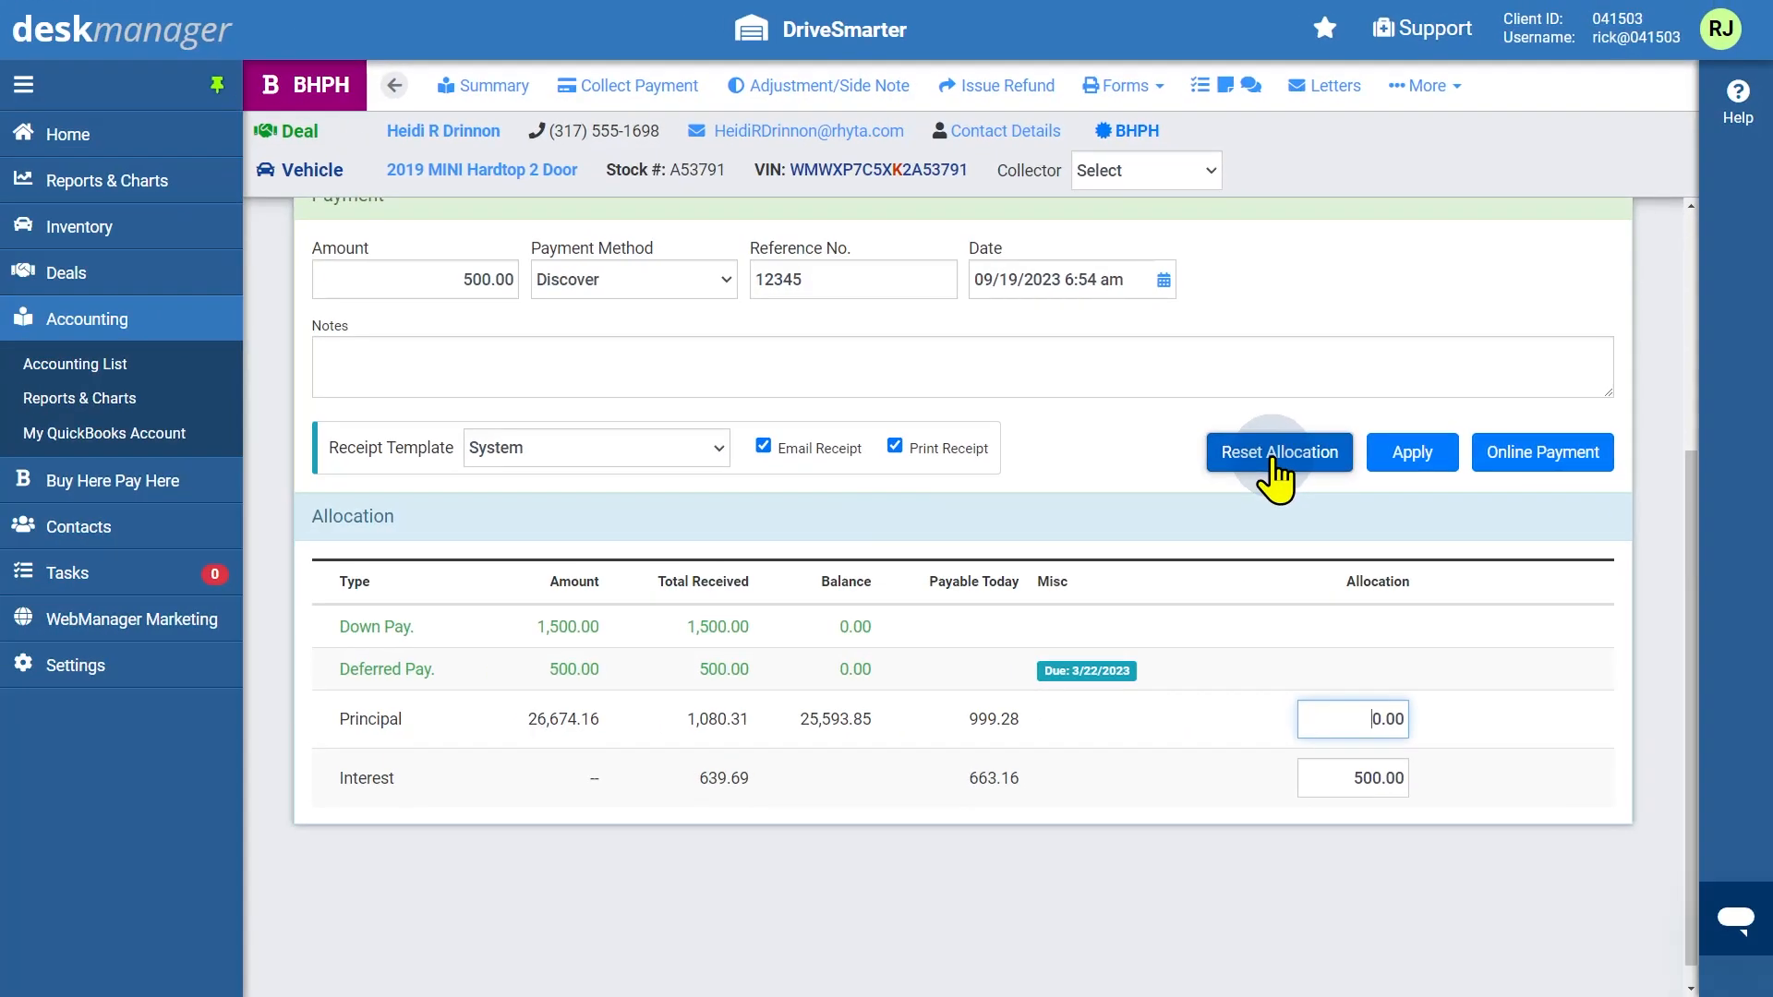
# Toggle the email receipt option and apply the 500.00 payment with email and print receipts enabled
pyautogui.click(768, 452)
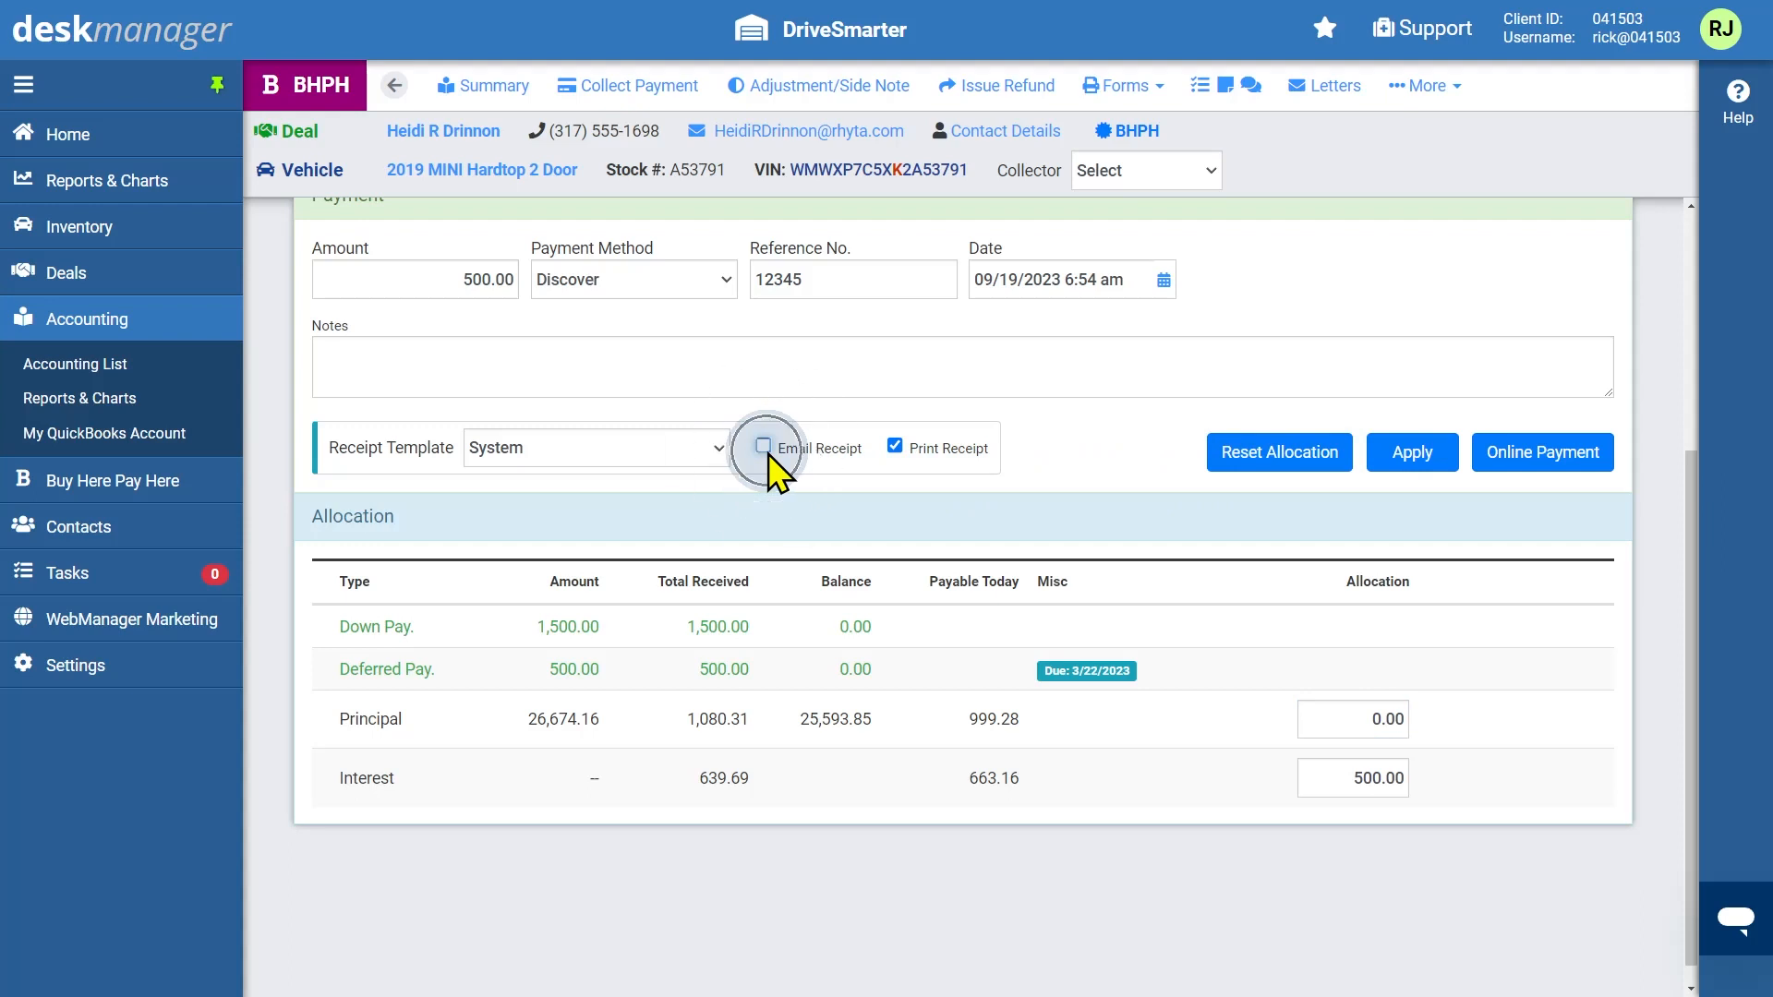
pyautogui.click(896, 447)
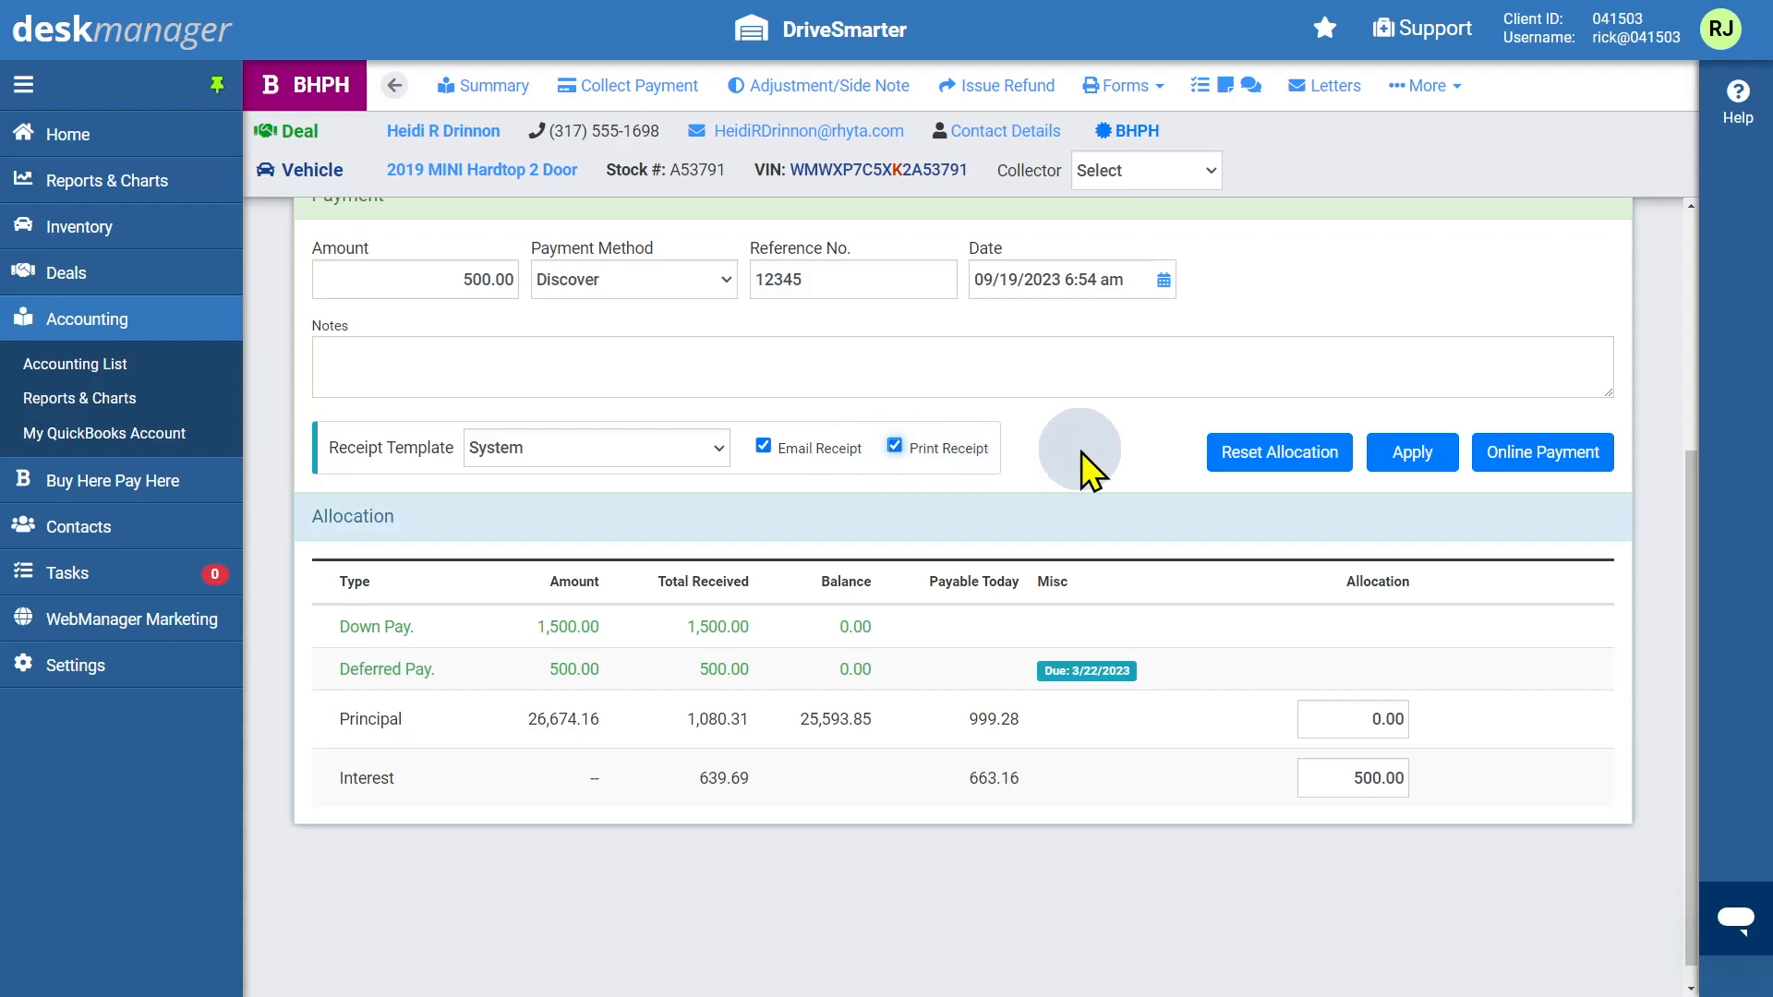
pyautogui.click(1411, 453)
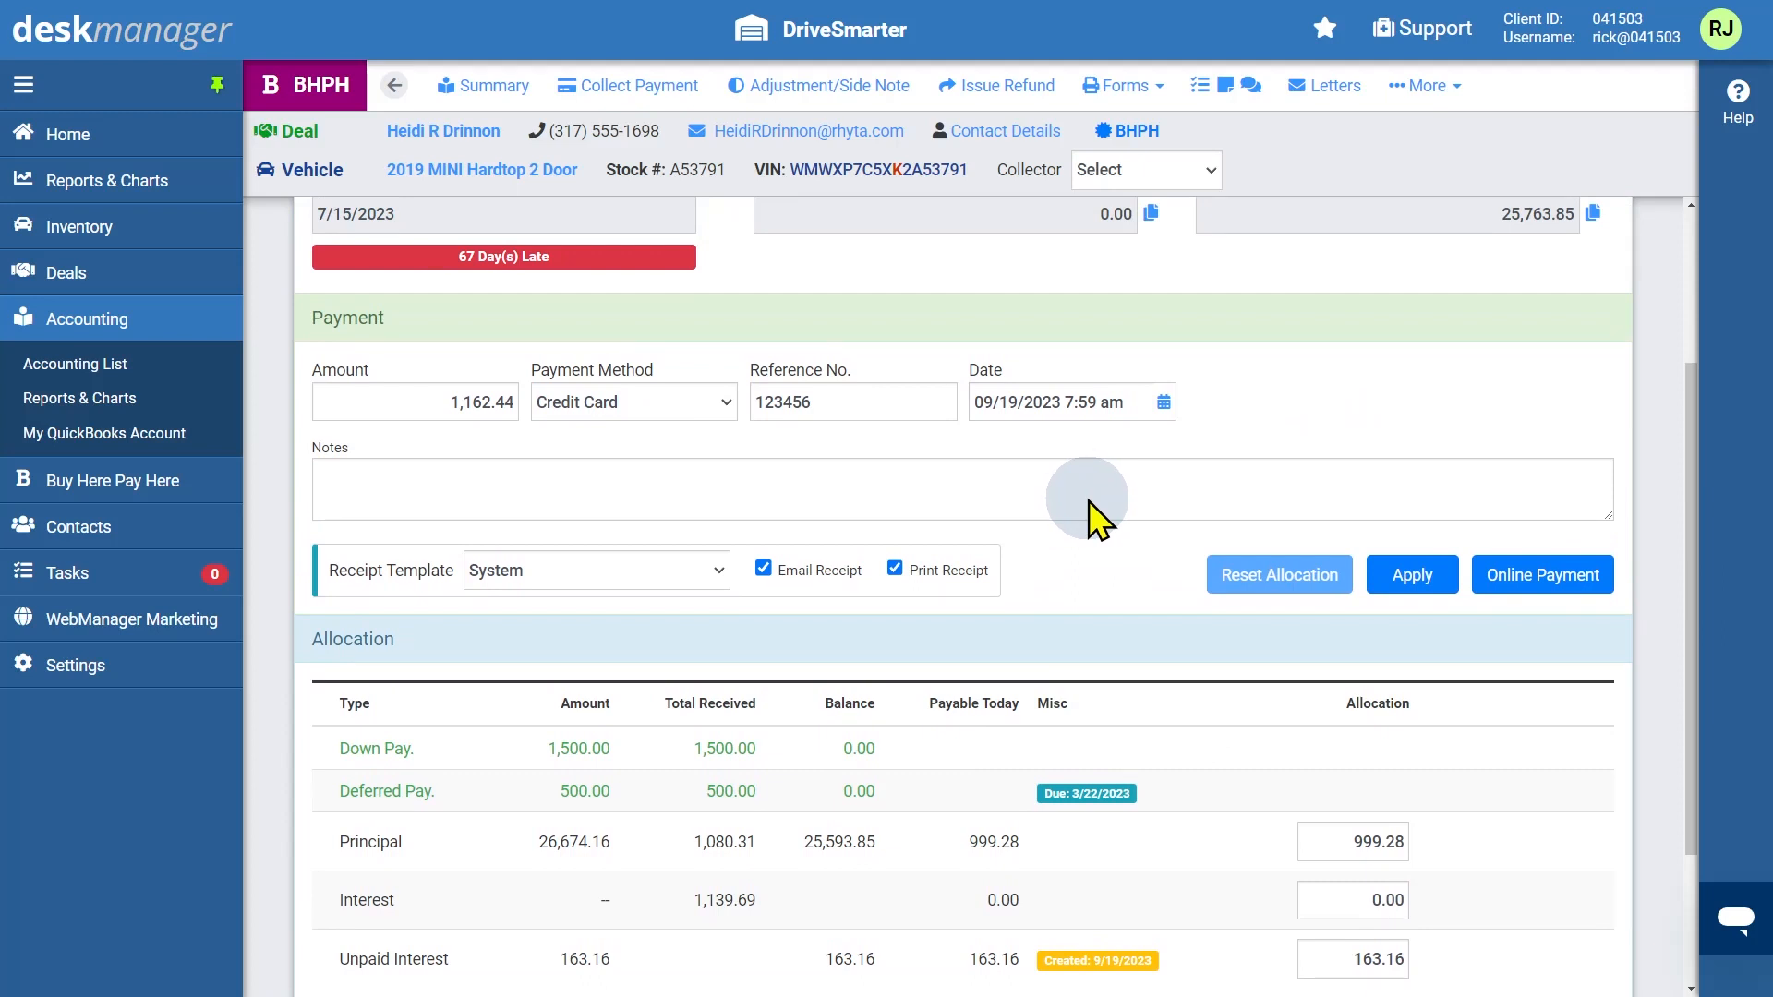
# Start an online payment with the Credit payment type and add a new payment type
pyautogui.click(1534, 580)
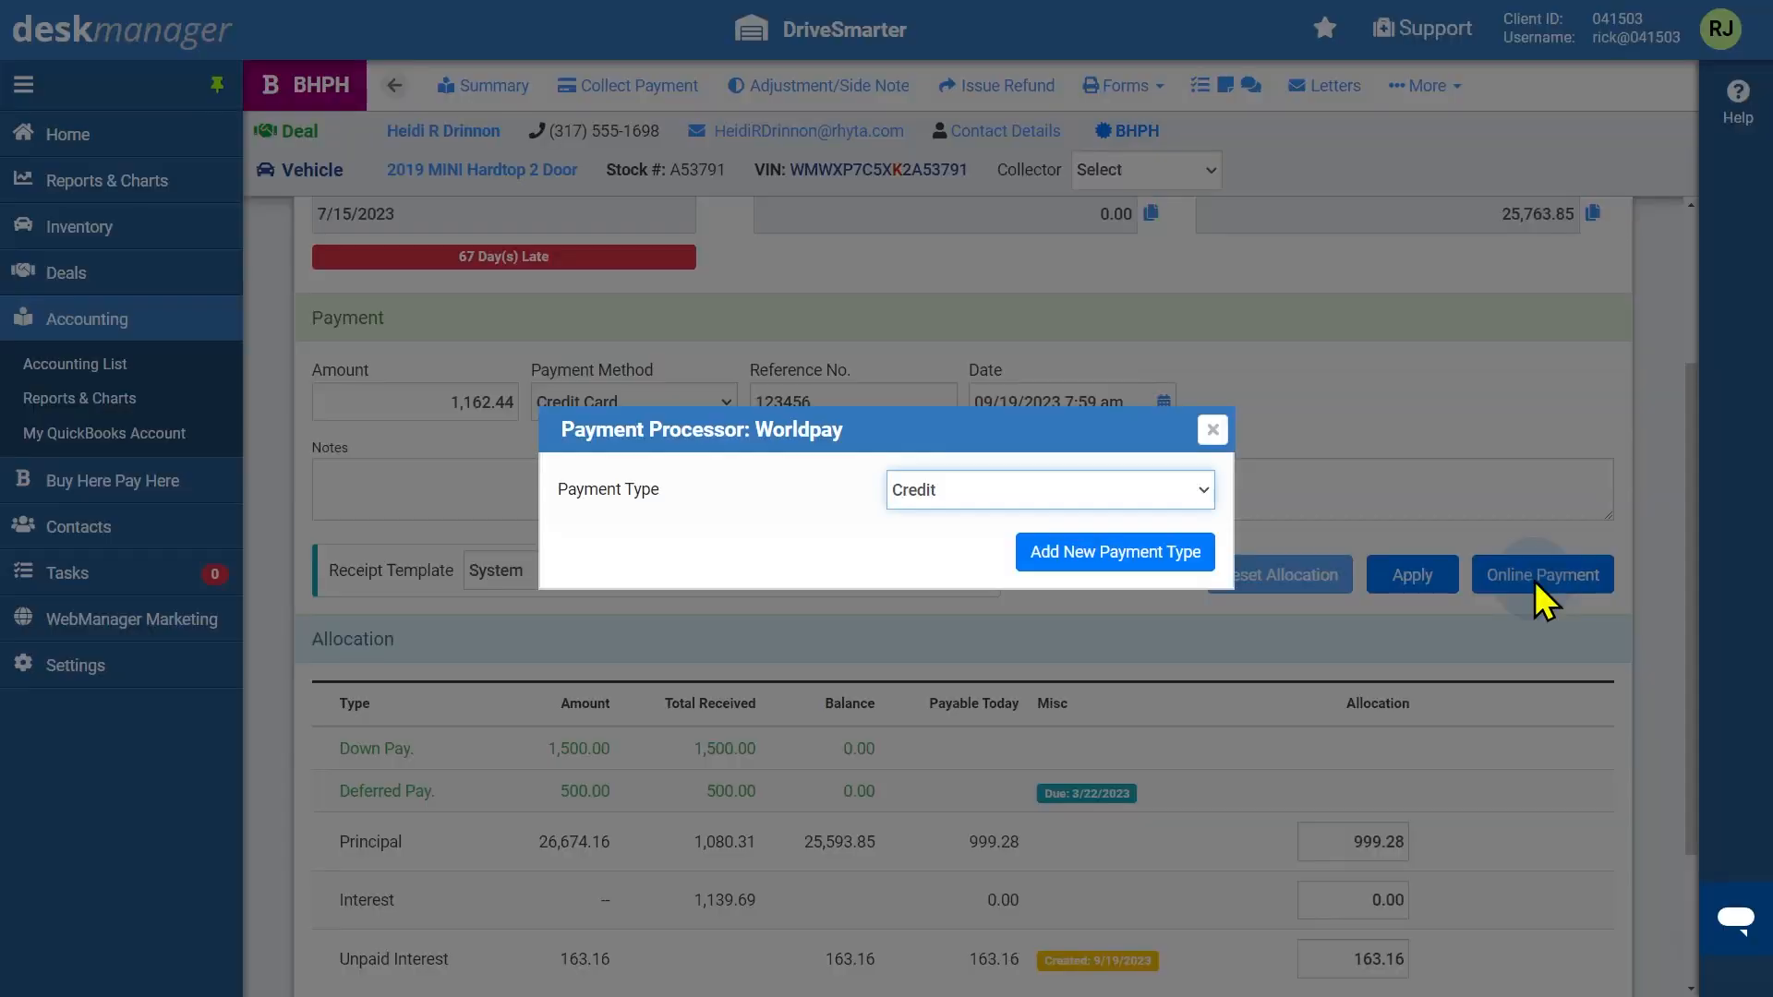
pyautogui.click(1209, 495)
pyautogui.click(1184, 515)
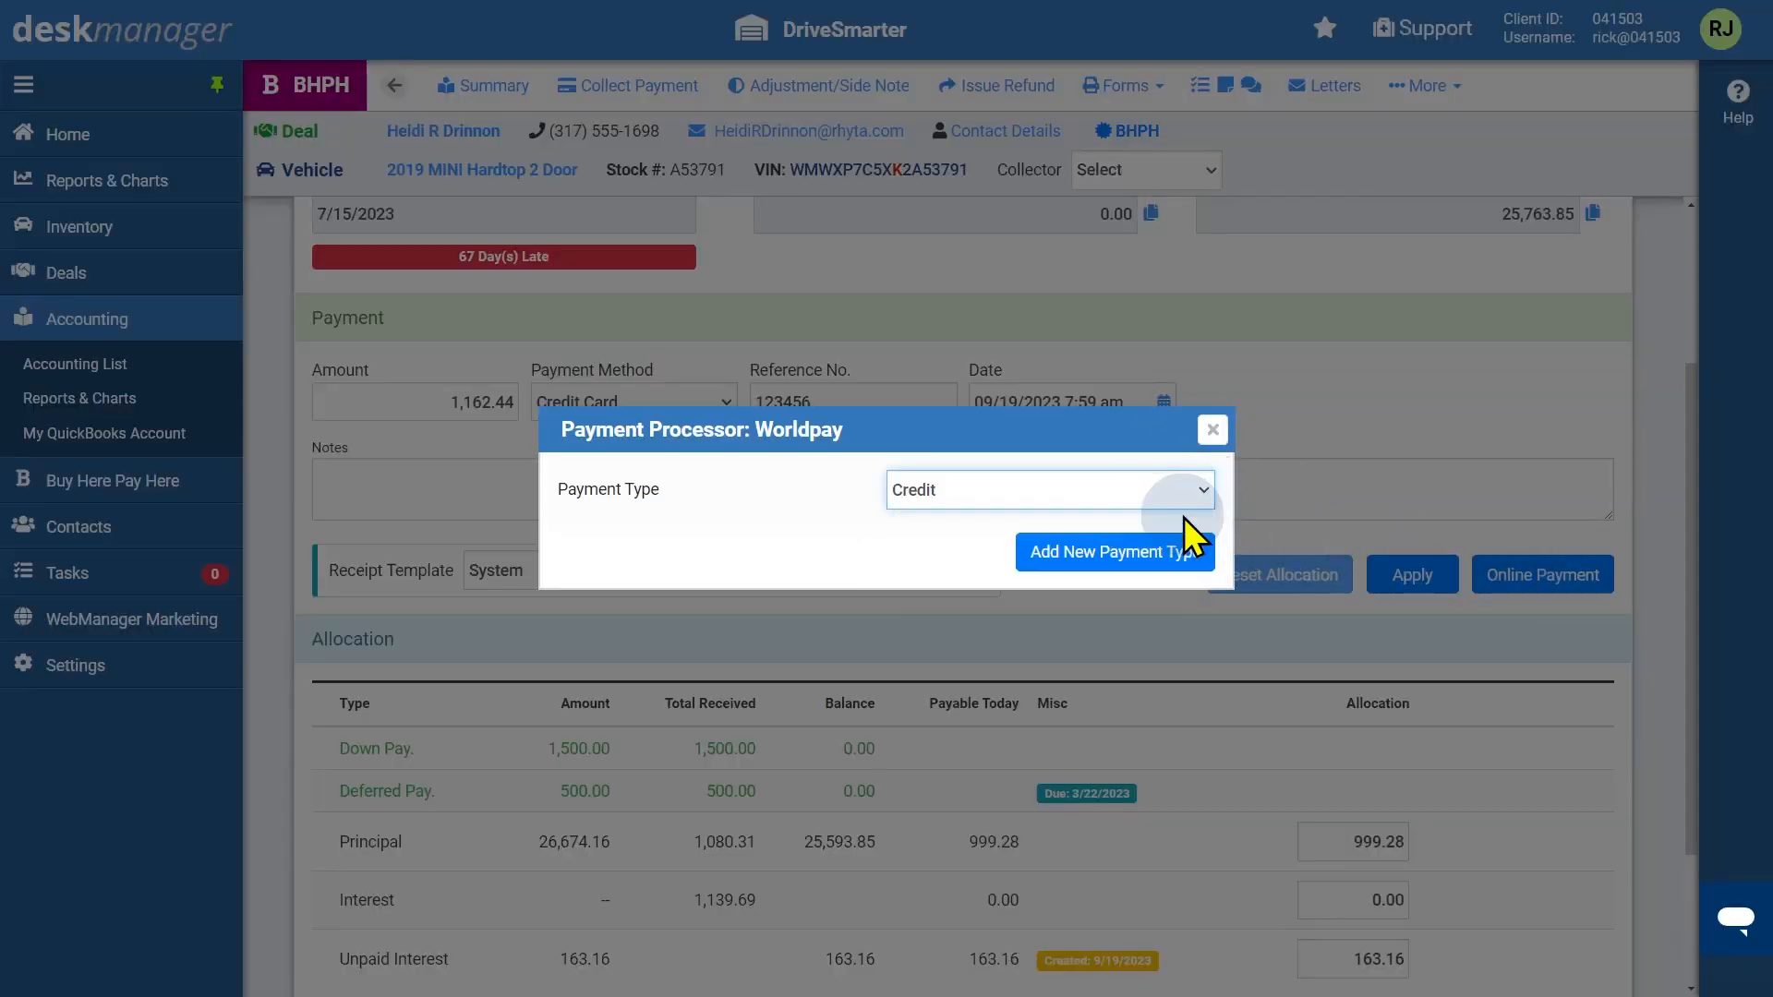
pyautogui.click(1126, 567)
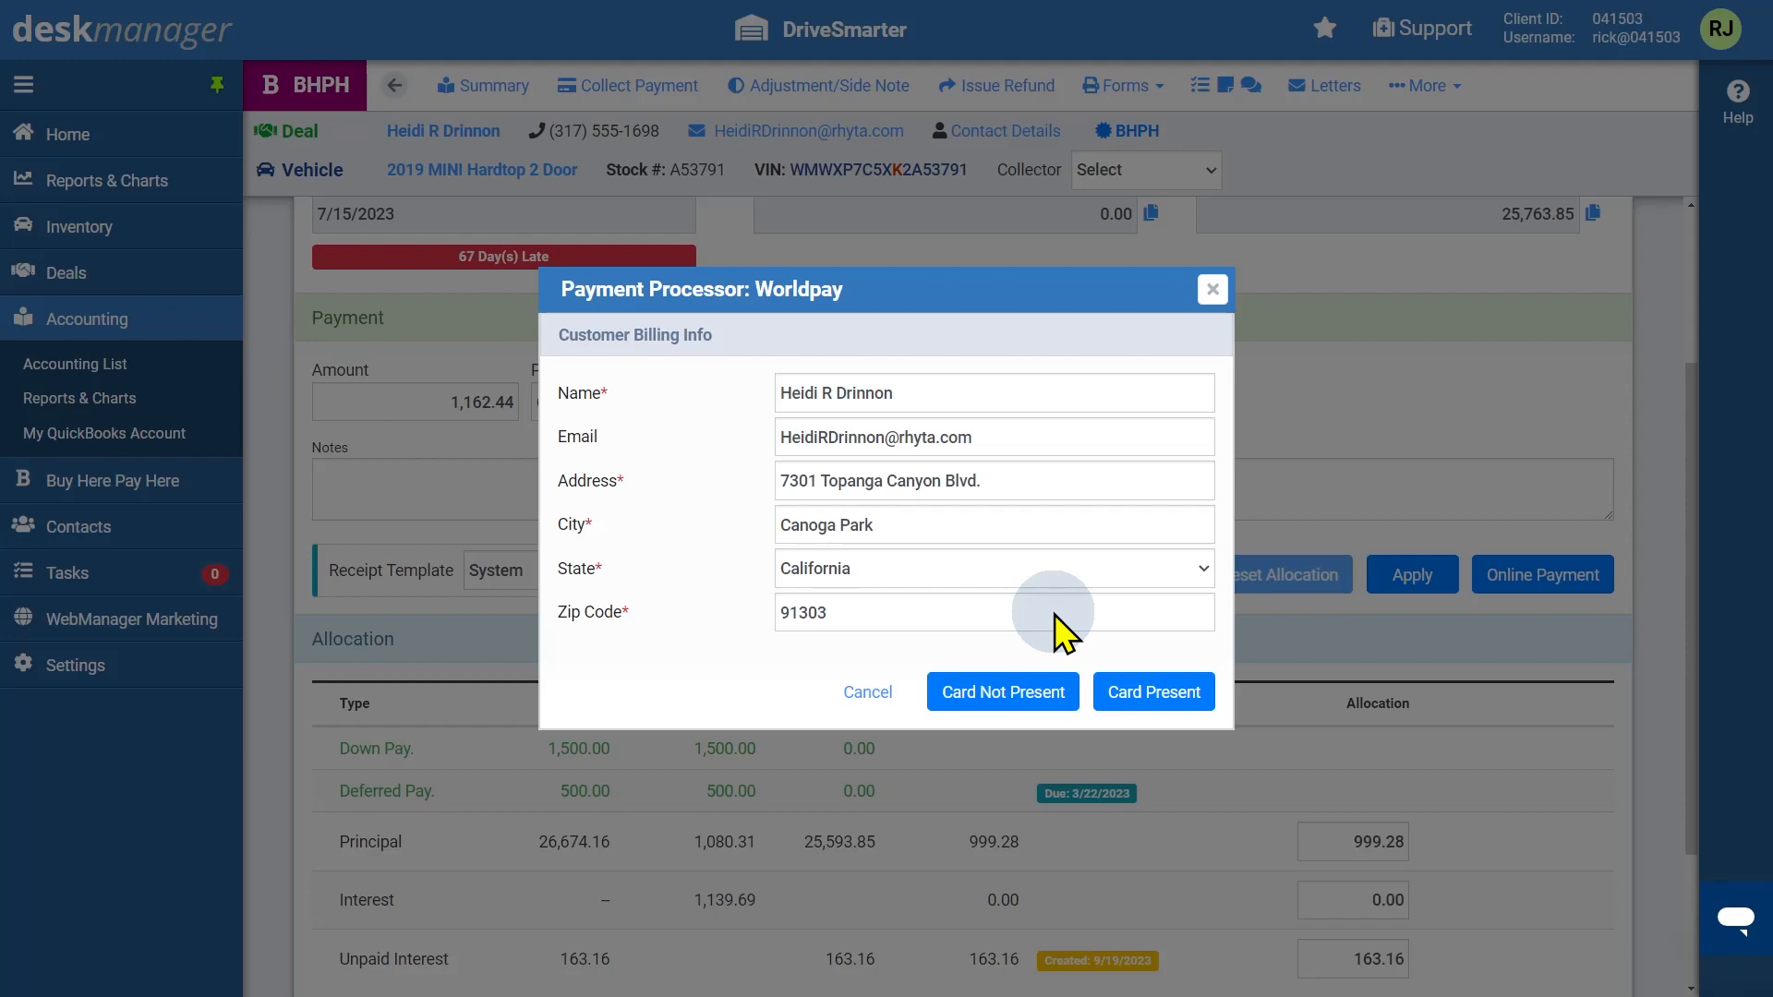
# Choose card not present, fill in the card number, expiration, security code and name on card, submit, and close the processor
pyautogui.click(1003, 700)
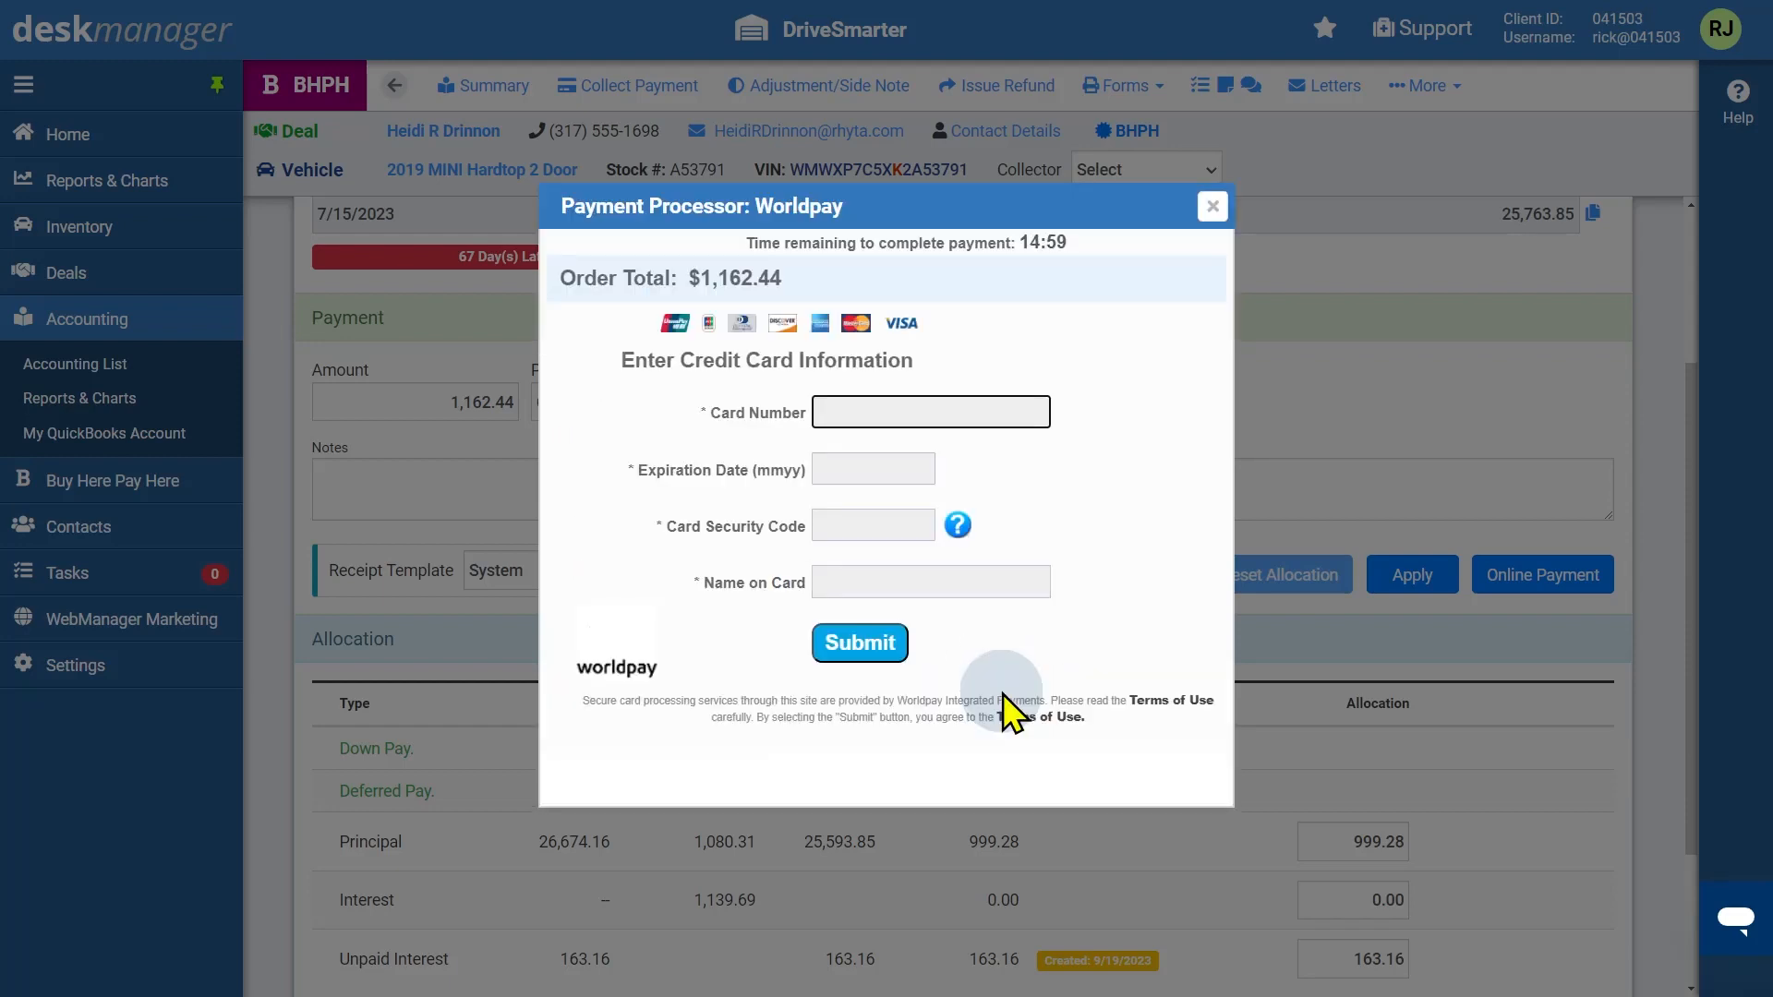
pyautogui.click(854, 643)
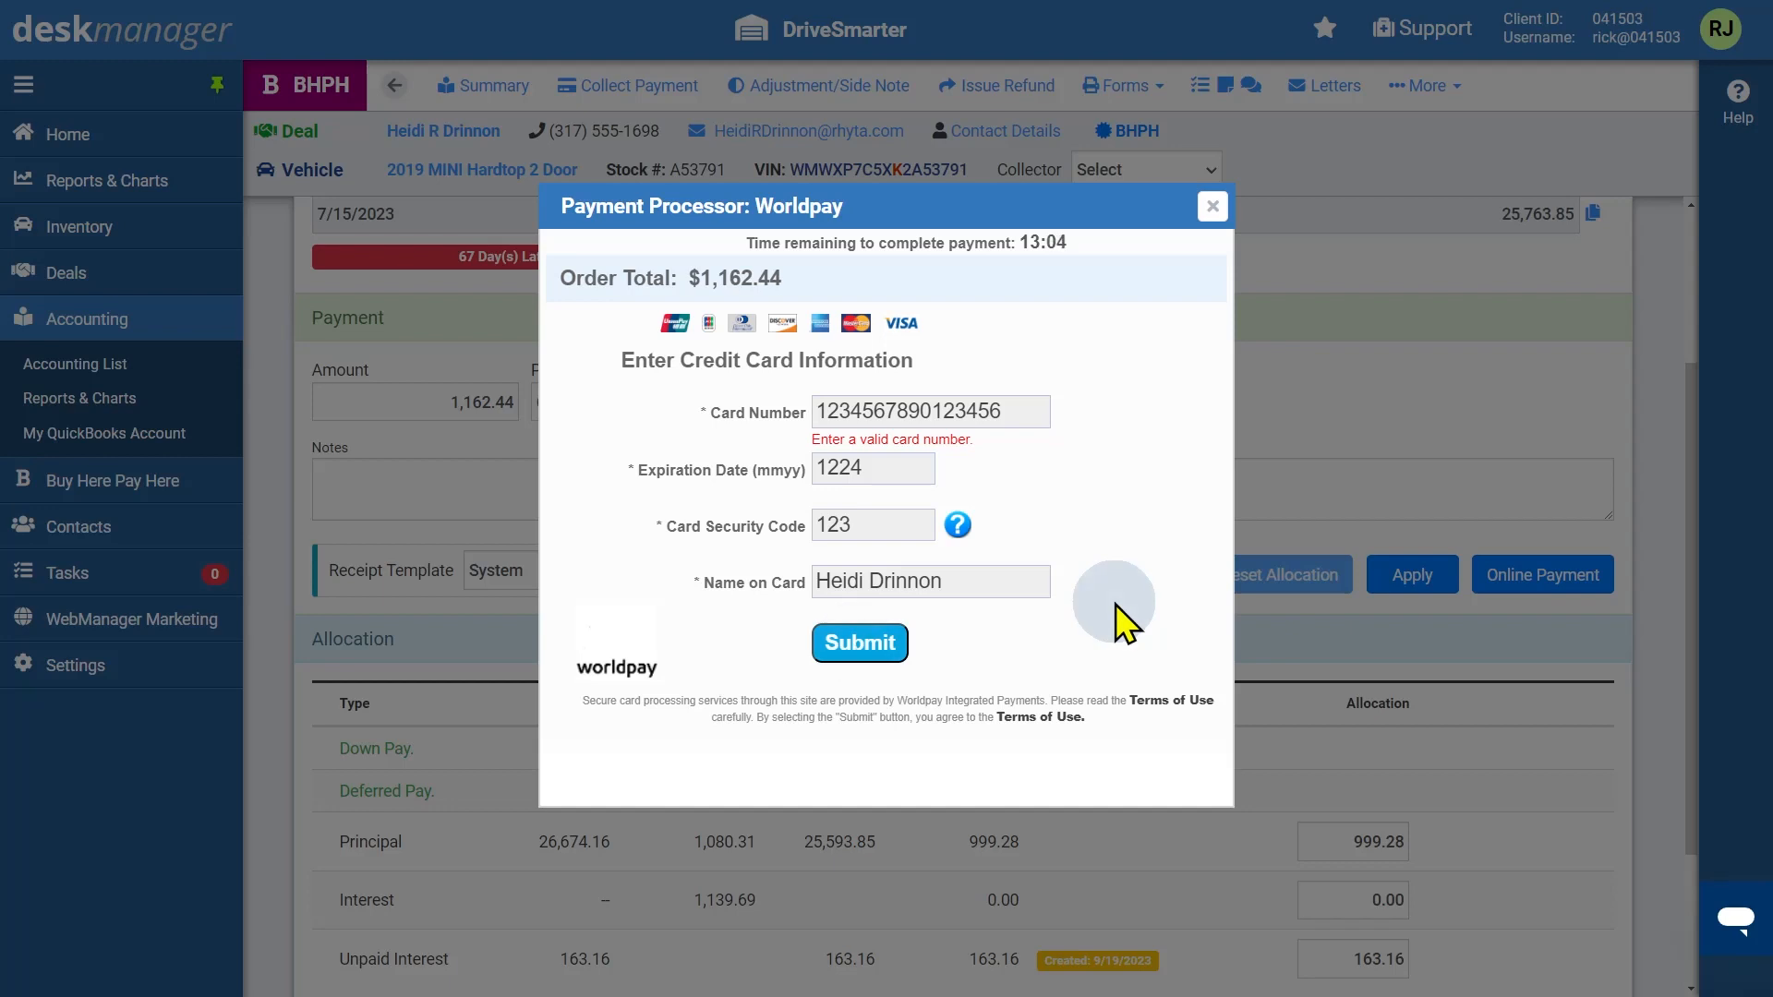
pyautogui.click(1212, 207)
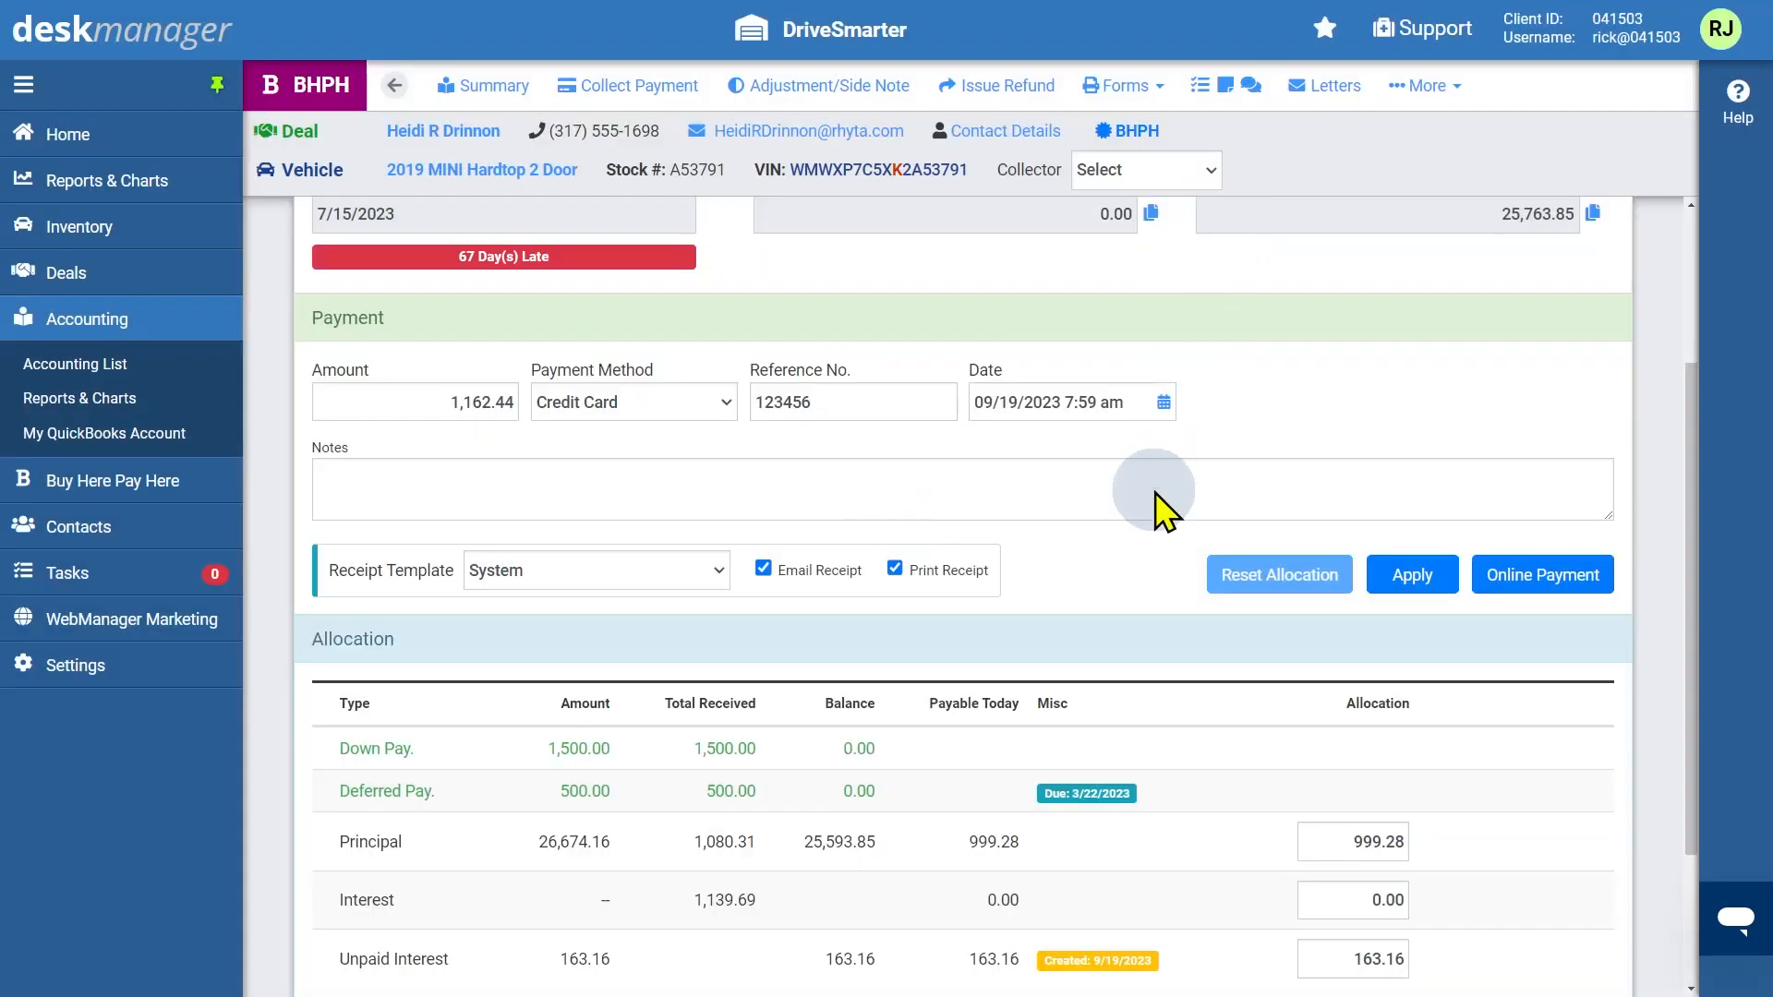
# Restart the online Credit payment, add a new payment type, and choose Card Present for the billing info
pyautogui.click(1533, 576)
pyautogui.click(1117, 565)
pyautogui.click(1138, 497)
pyautogui.click(1138, 497)
pyautogui.click(1118, 574)
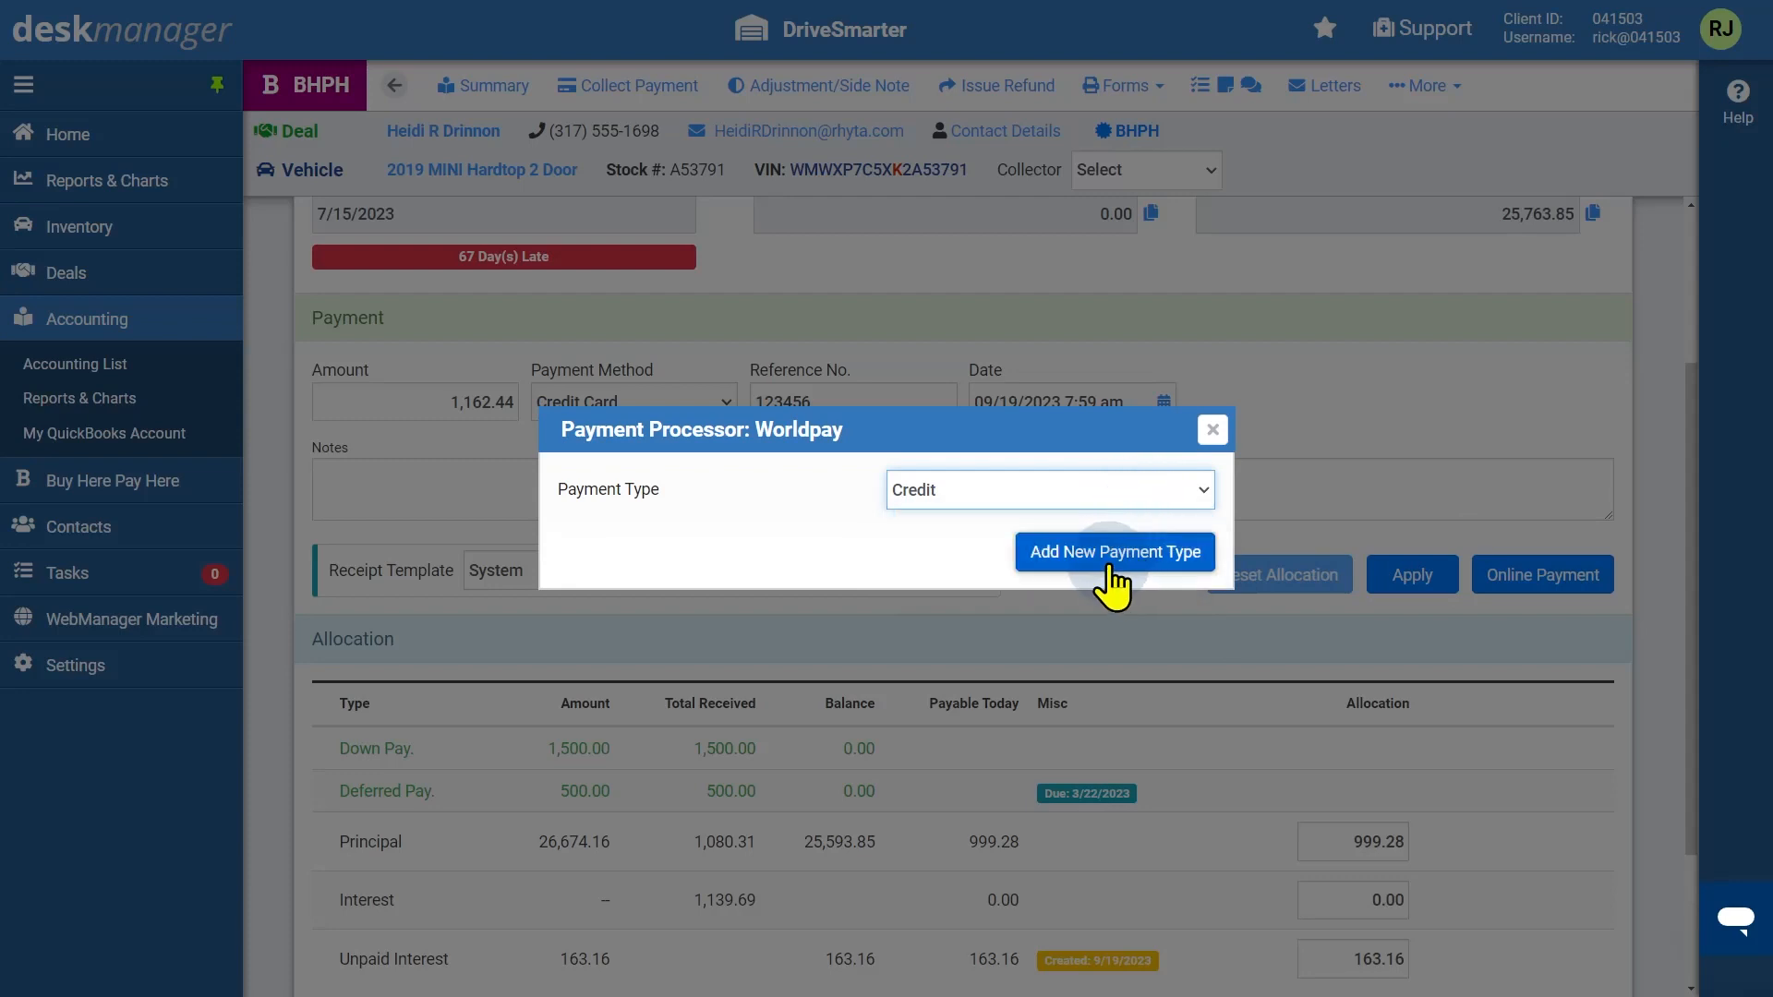
pyautogui.click(1121, 612)
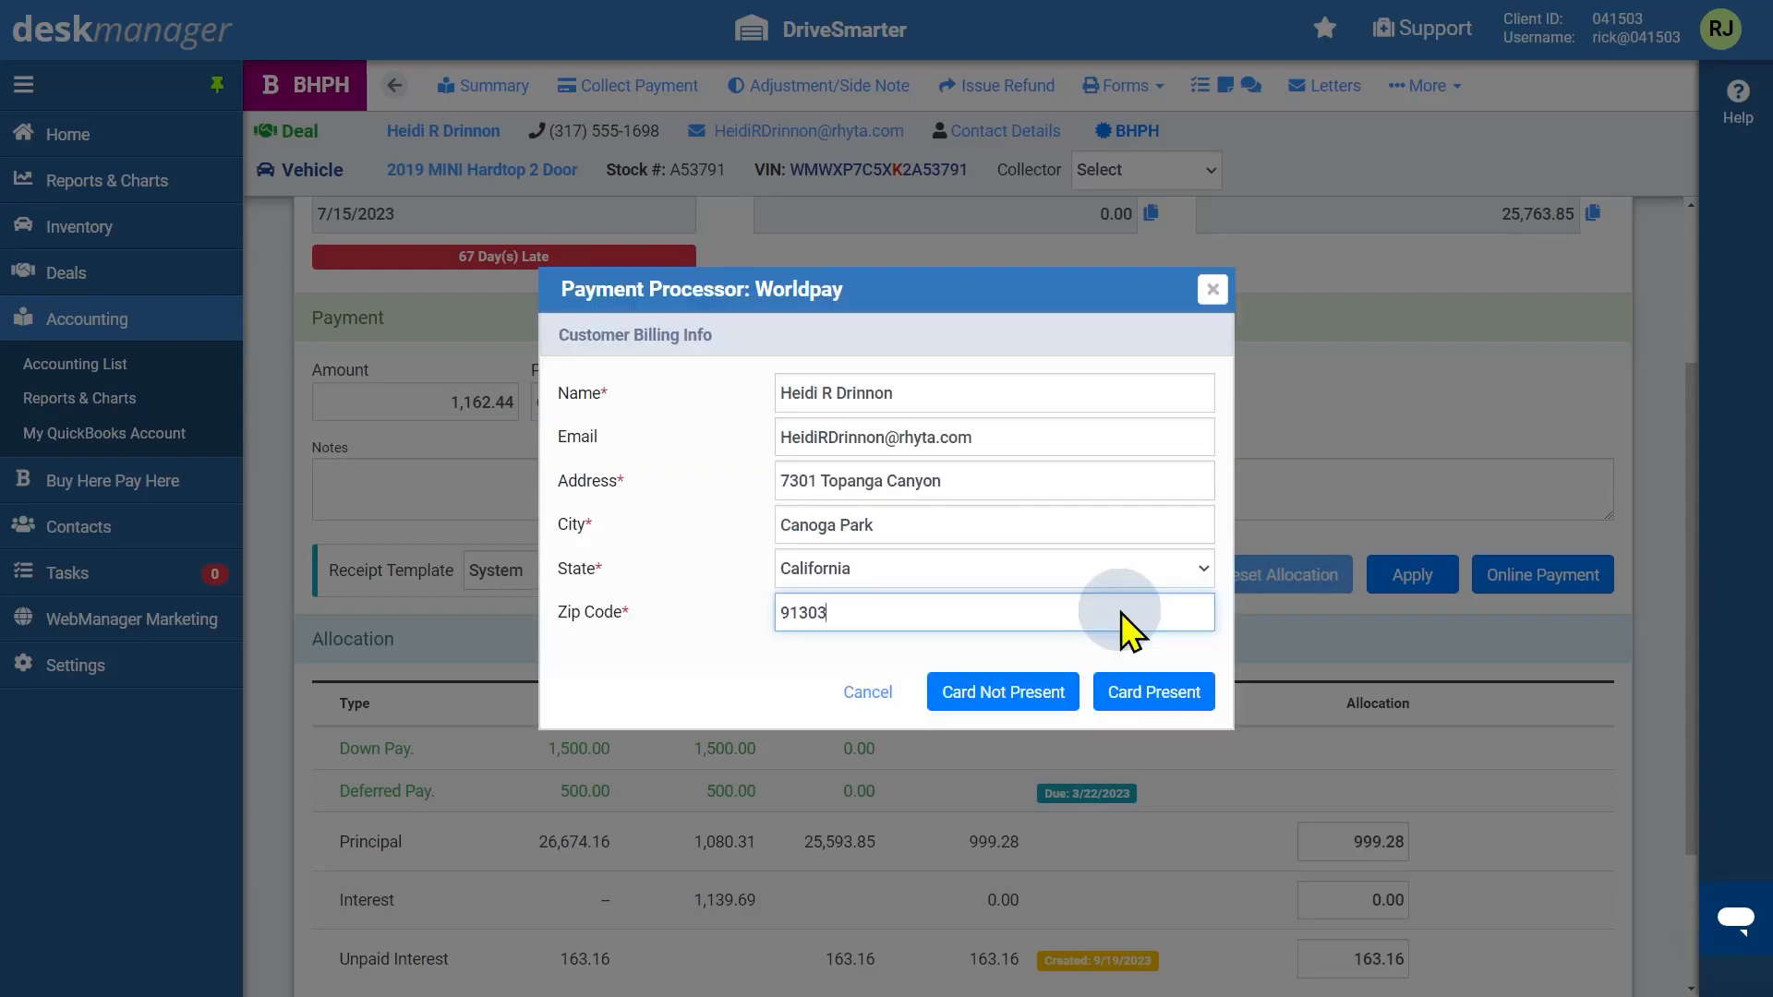
pyautogui.click(1147, 690)
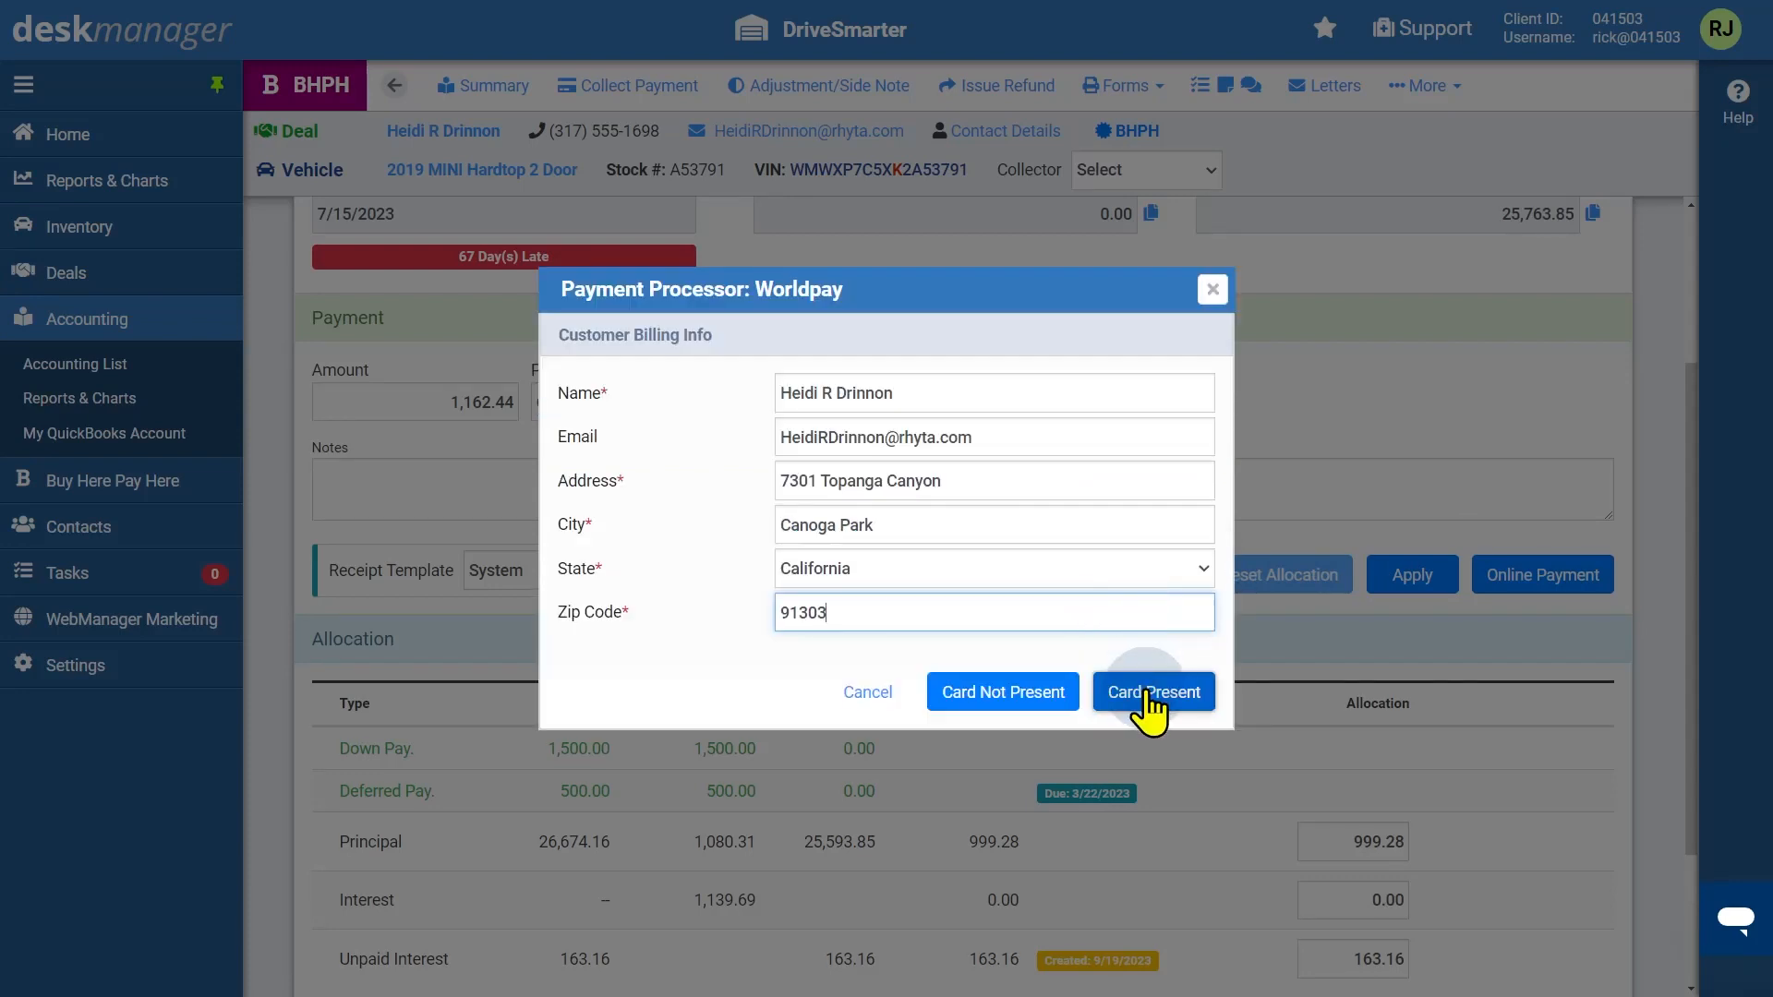